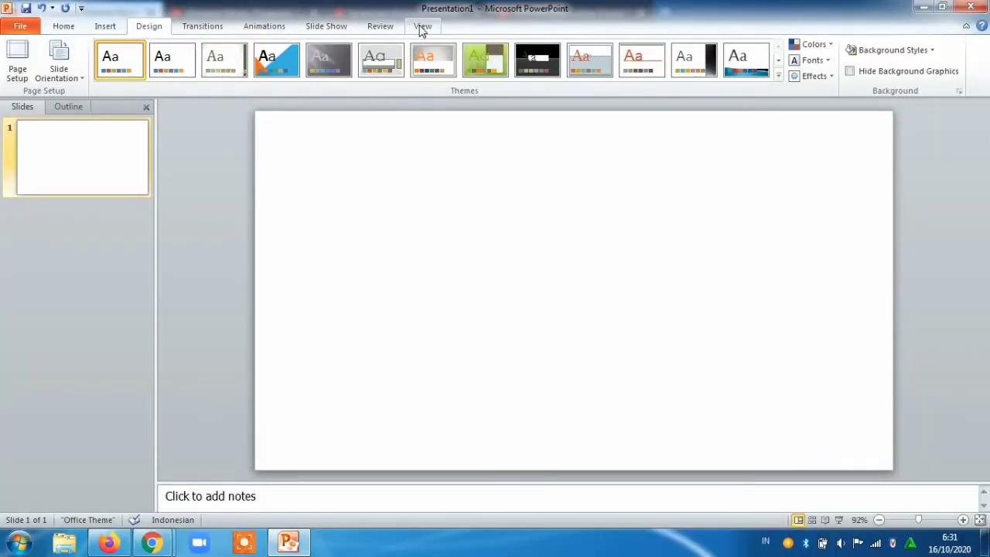
Turn on the slide guides and draw a small rectangle near the top centre.
left_click(422, 28)
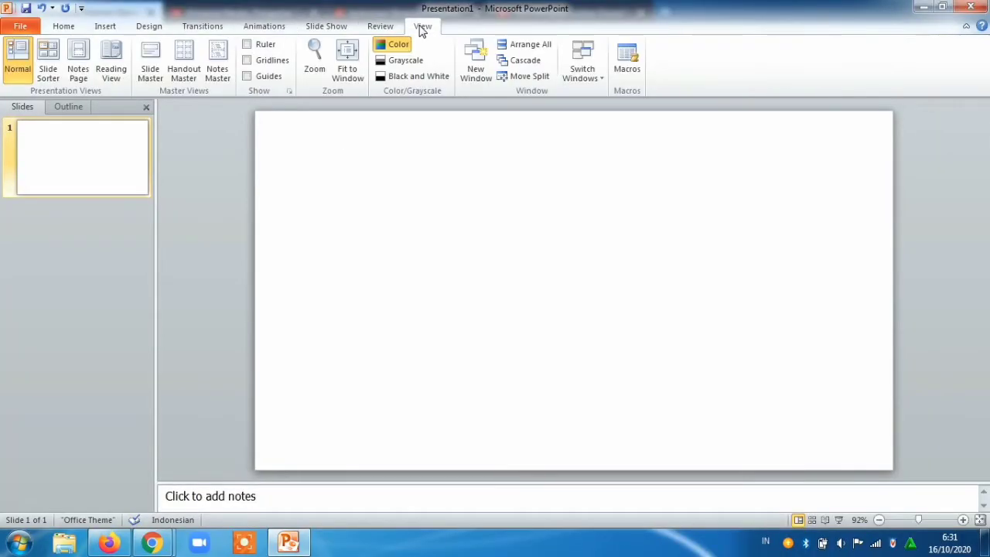
left_click(258, 80)
left_click(105, 26)
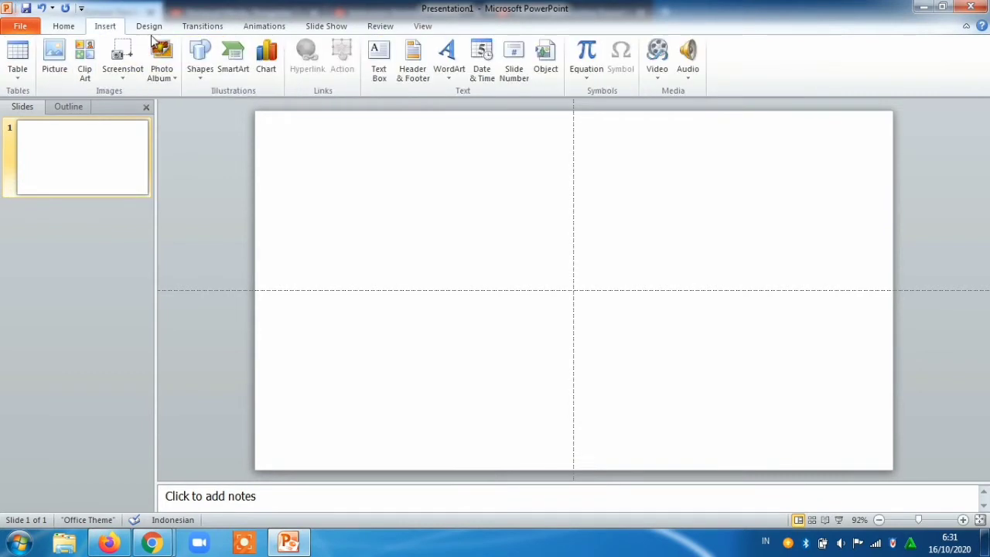
left_click(201, 75)
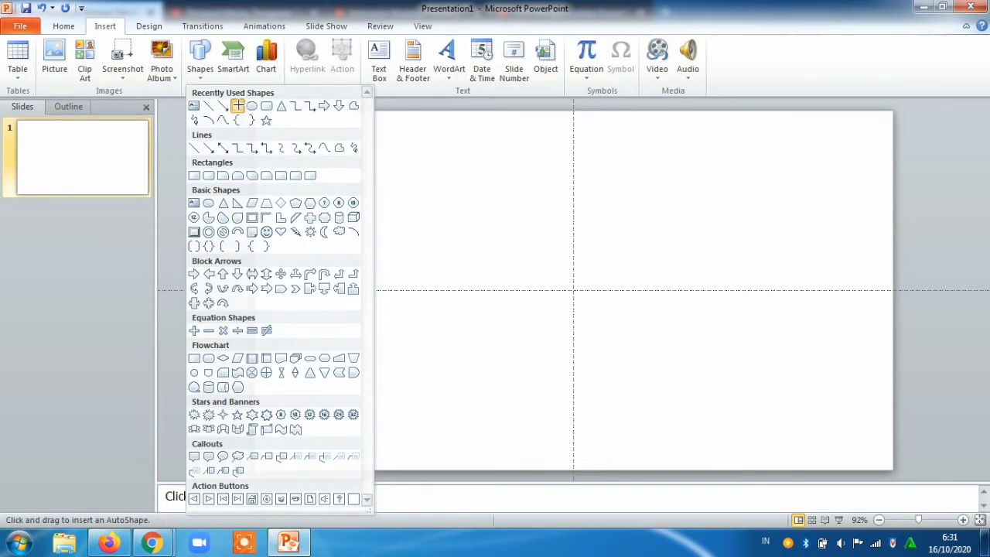
left_click(238, 106)
mouse_move(528, 171)
left_mouse_down()
mouse_move(636, 201)
mouse_move(623, 200)
left_mouse_up()
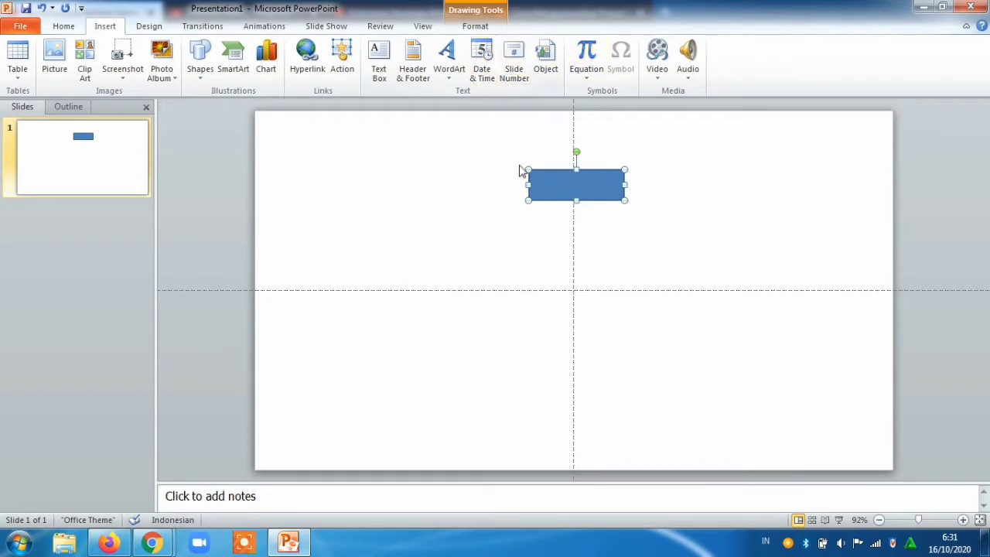
Give the rectangle no outline and a solid red fill.
left_click(472, 25)
left_click(518, 62)
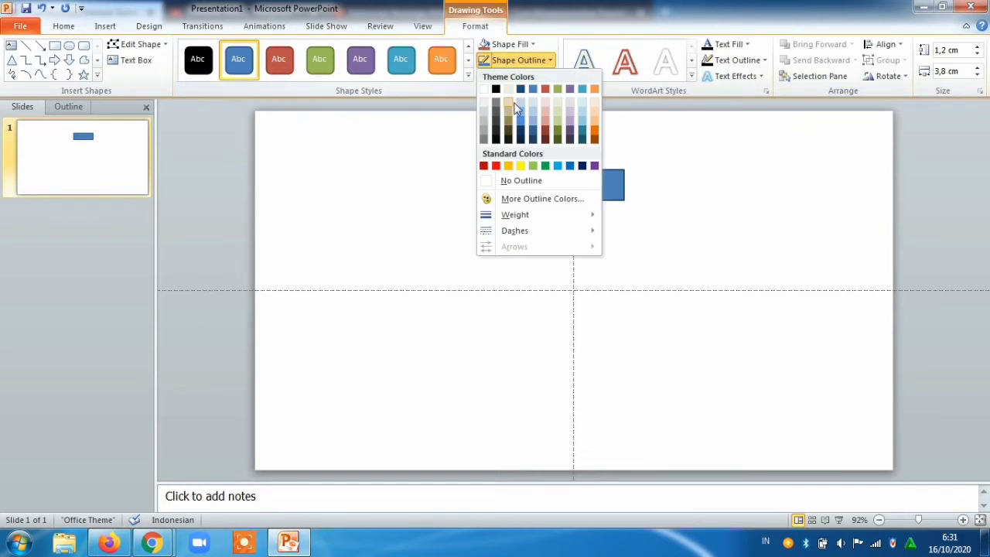
left_click(510, 183)
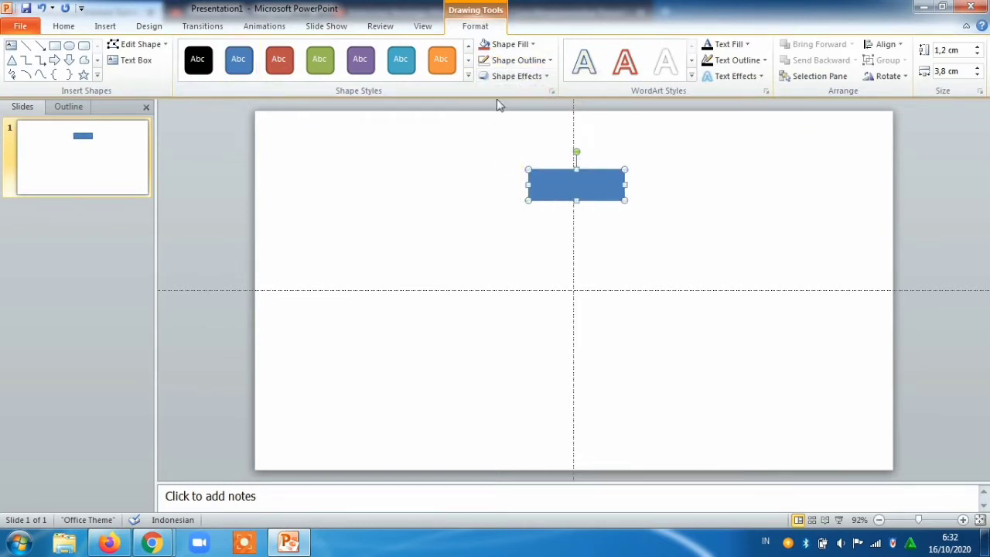
left_click(509, 46)
left_click(494, 151)
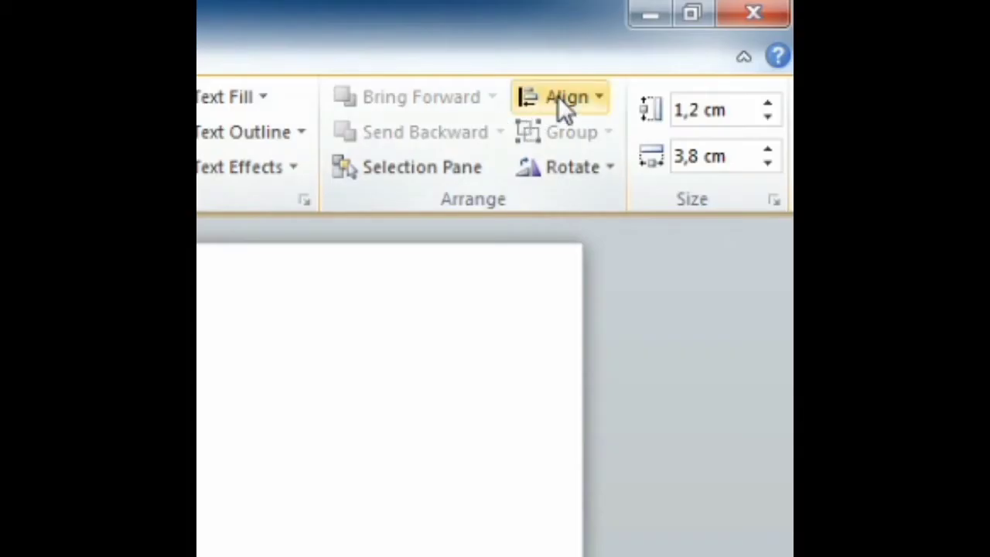
Centre the rectangle horizontally on the slide and label it PISANG.
left_click(881, 44)
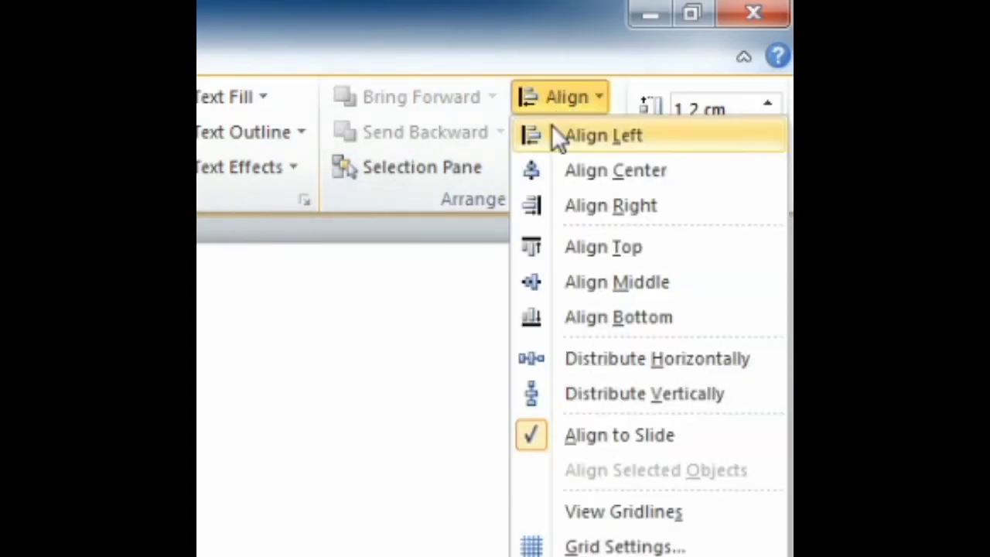
left_click(562, 174)
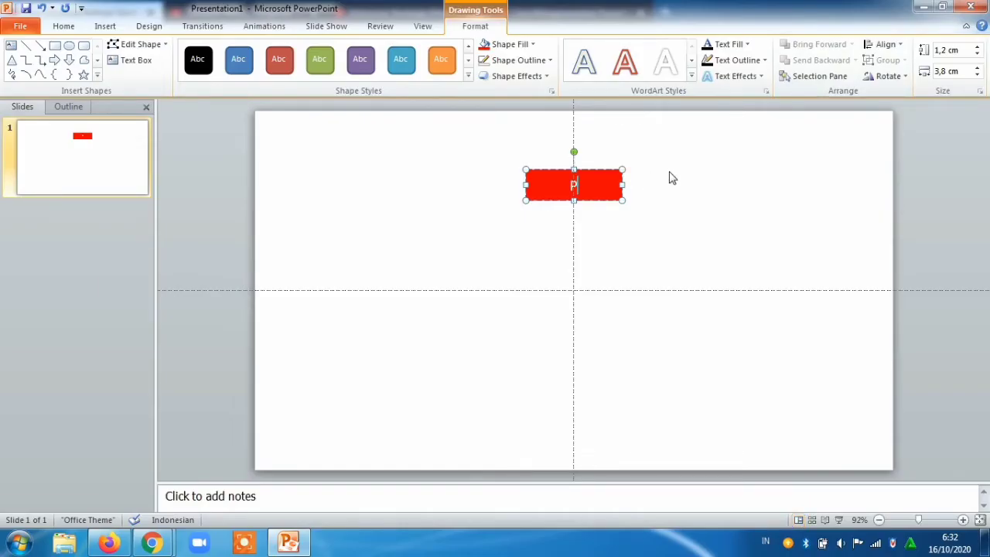
type("ISA")
type("NG")
In the shape's 3-D Format settings, give the PISANG button a bevelled top edge.
right_click(544, 191)
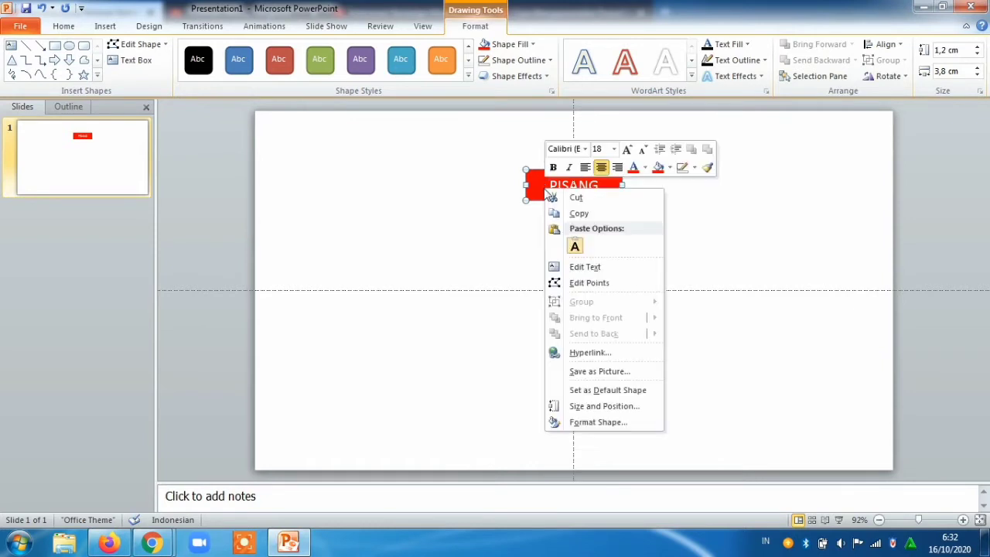
left_click(600, 422)
left_click_drag(539, 99, 244, 100)
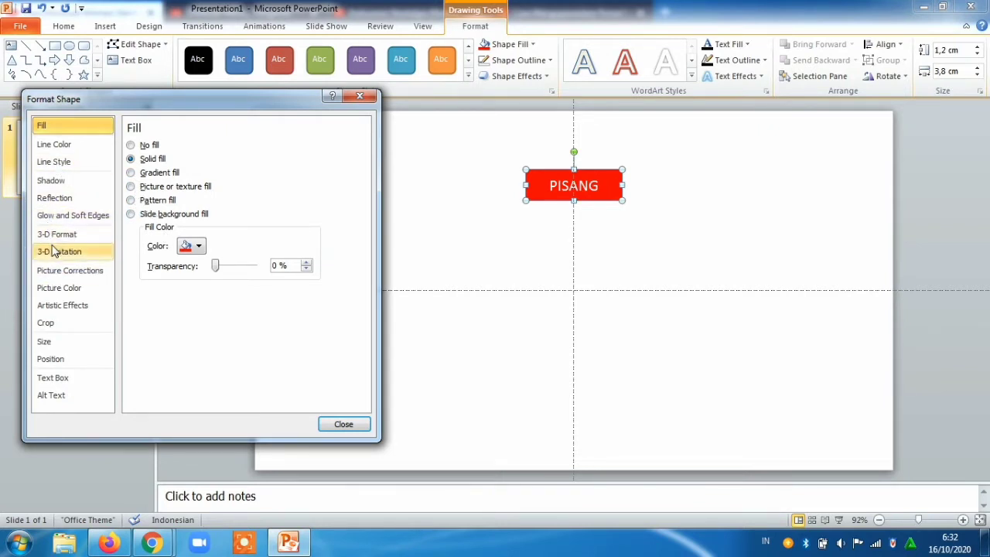
left_click(52, 238)
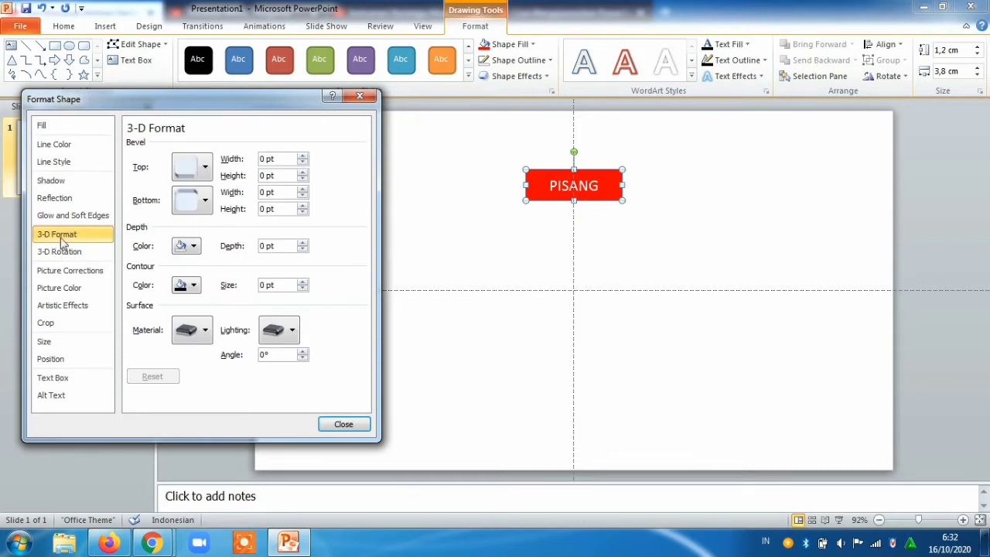
left_click(197, 176)
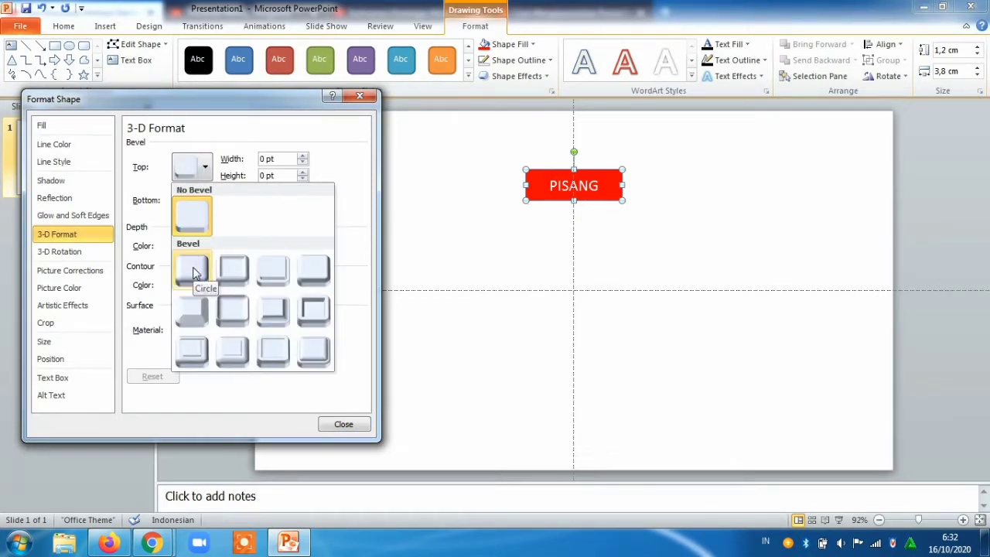
left_click(194, 310)
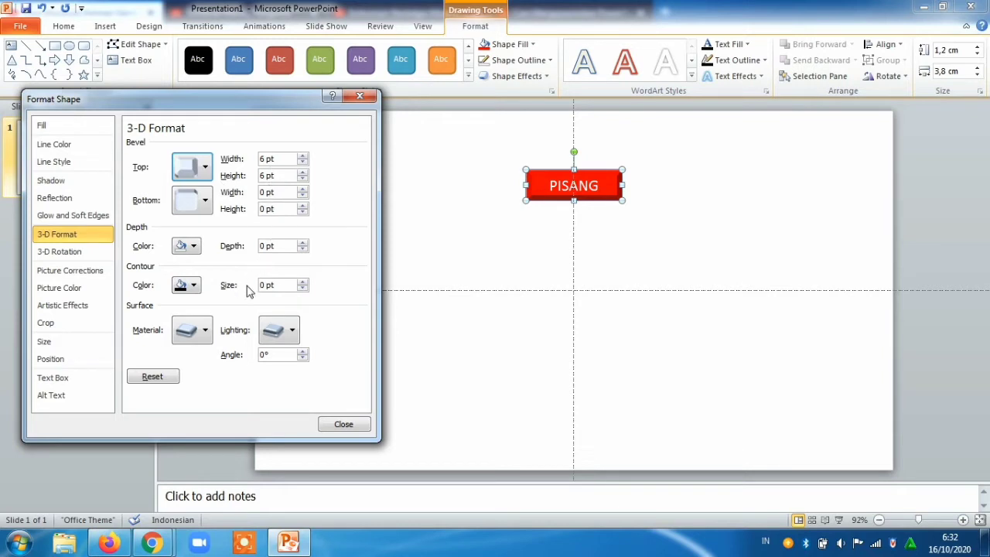
Set the button's surface material to Special Effect after trying a translucent one.
left_click(205, 333)
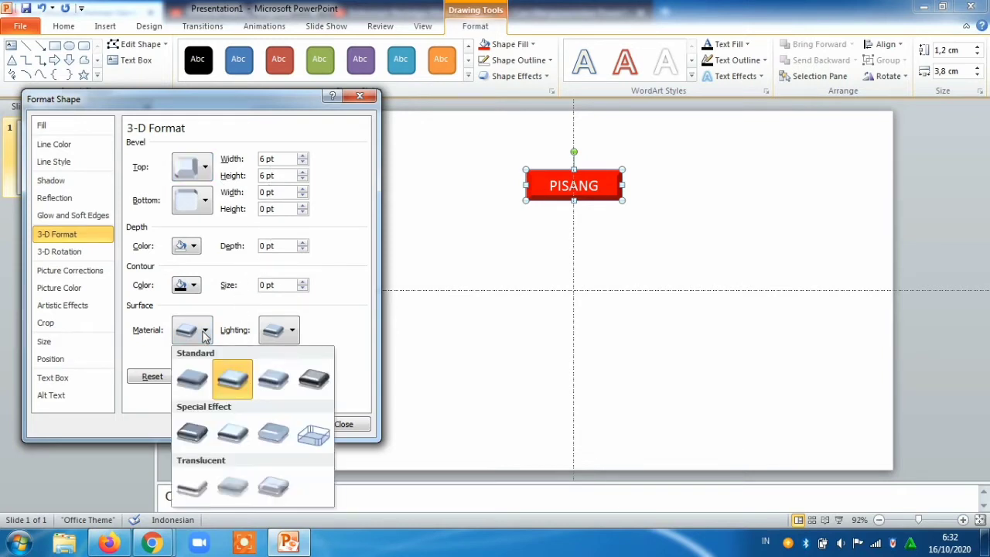
left_click(194, 486)
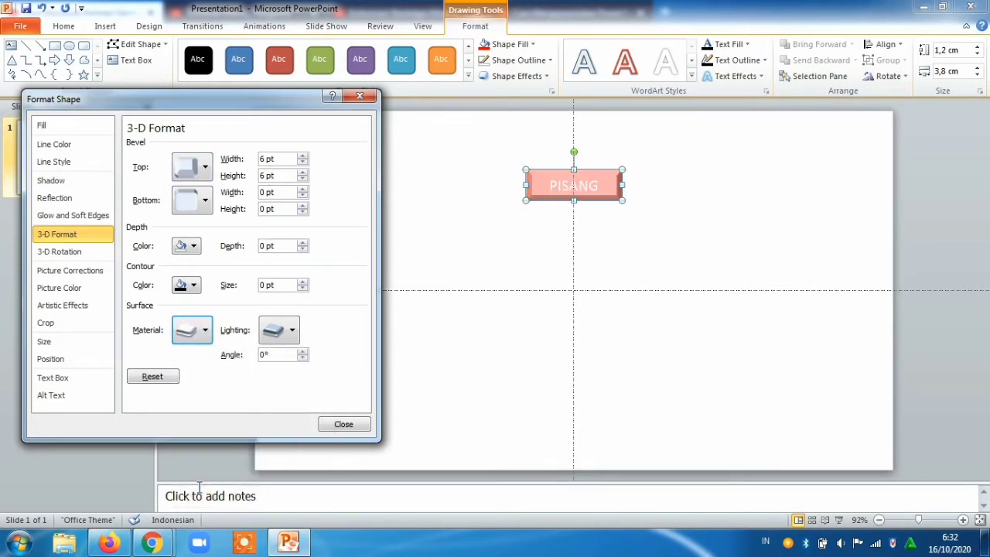
left_click(204, 330)
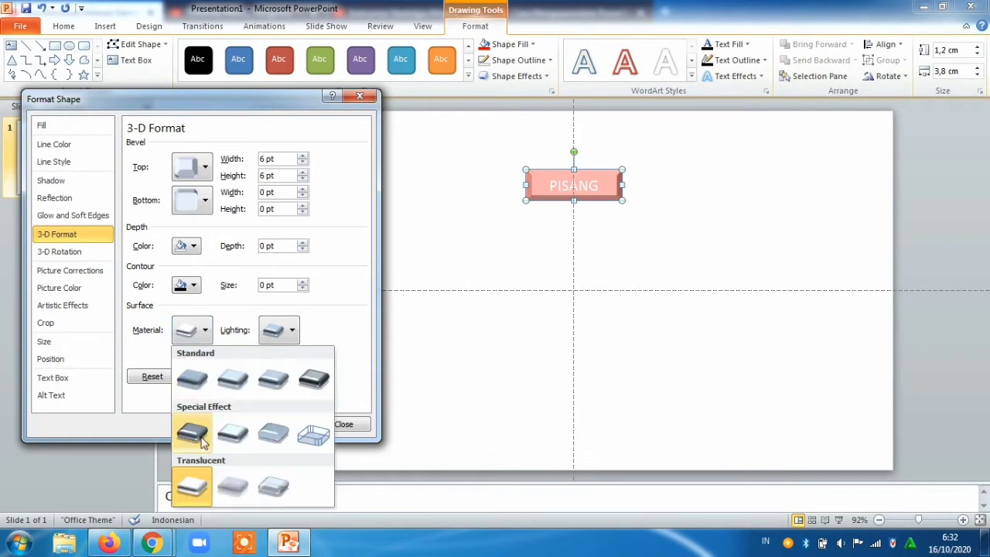
left_click(192, 430)
Close the formatting settings, then duplicate the PISANG button once to the left and once to the right.
left_click(343, 424)
left_click(431, 320)
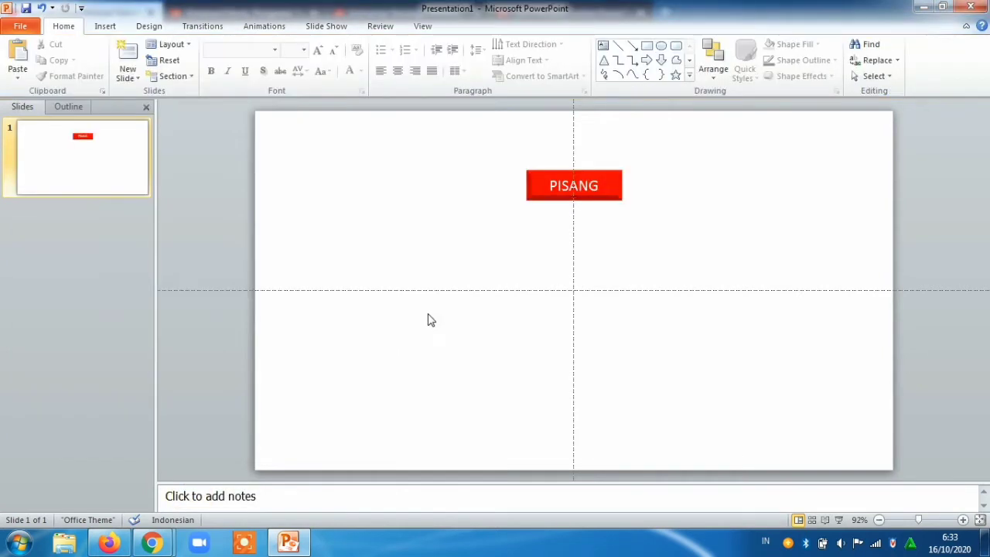
left_click(545, 182)
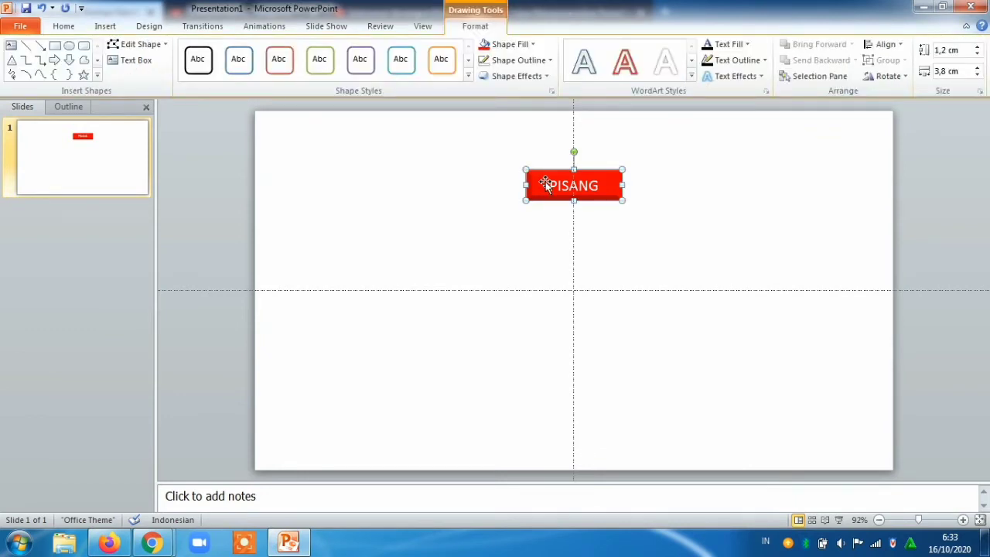
left_click_drag(545, 181, 378, 180)
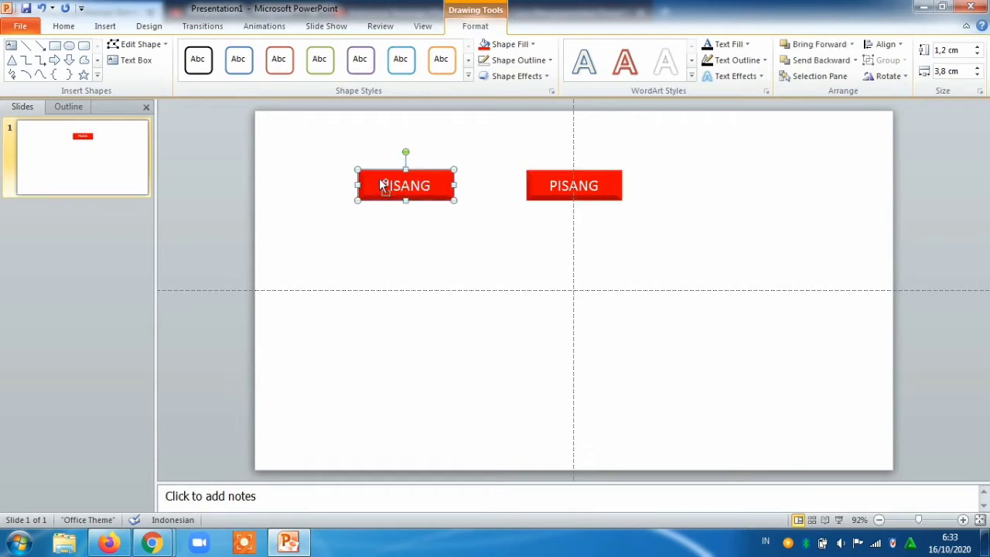
left_click(559, 182)
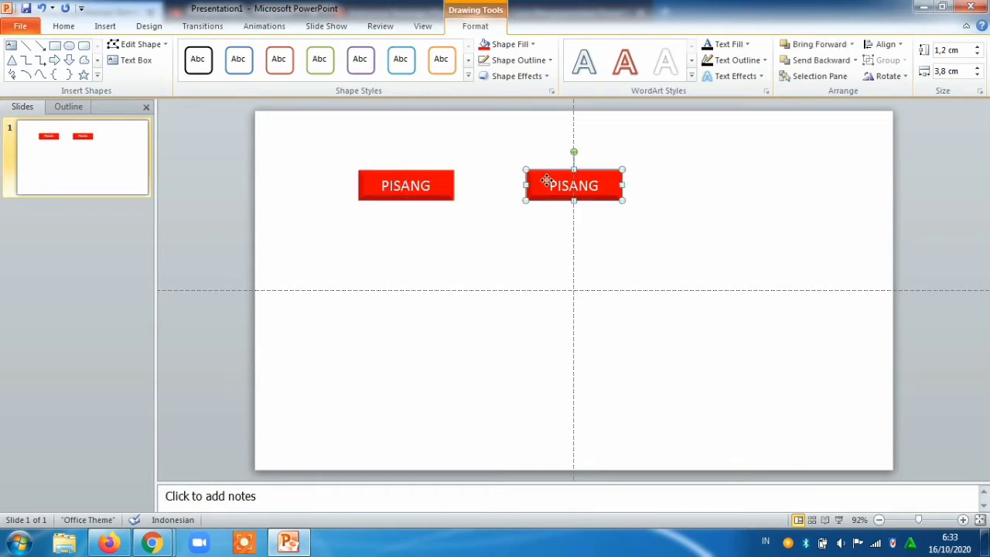
left_click_drag(551, 181, 714, 177)
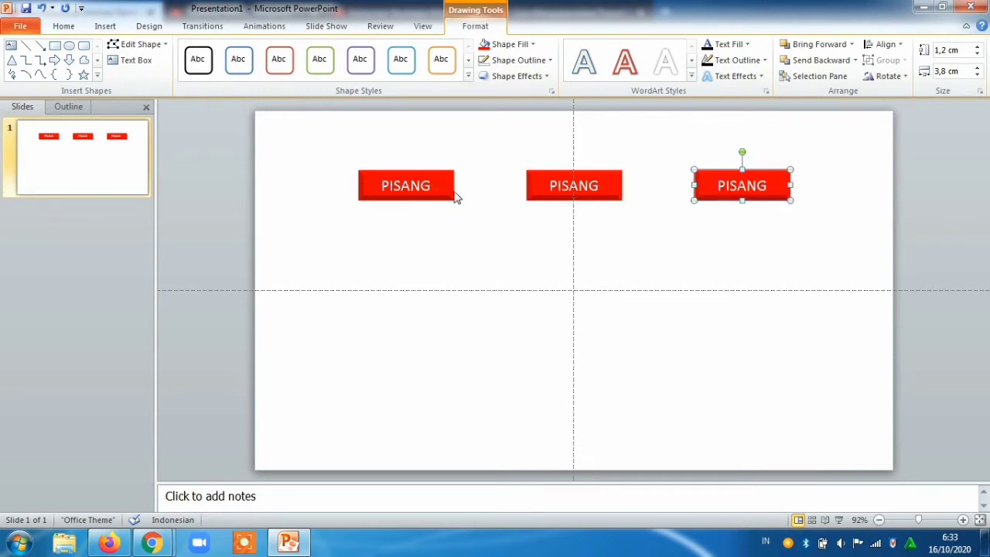
Relabel the left button APEL and fill it blue.
left_click(384, 185)
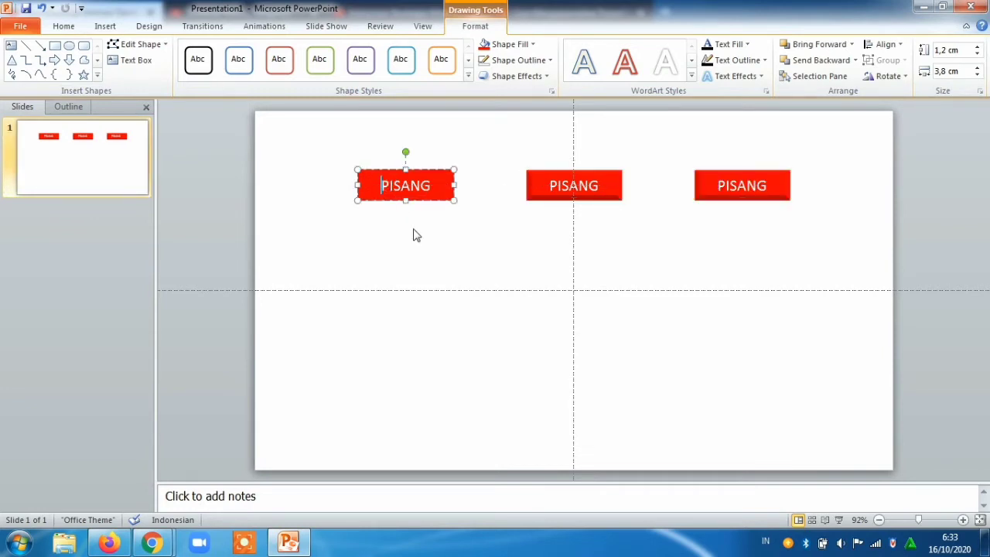
key("Delete")
key("Delete")
key("Delete")
key("Delete")
key("Delete")
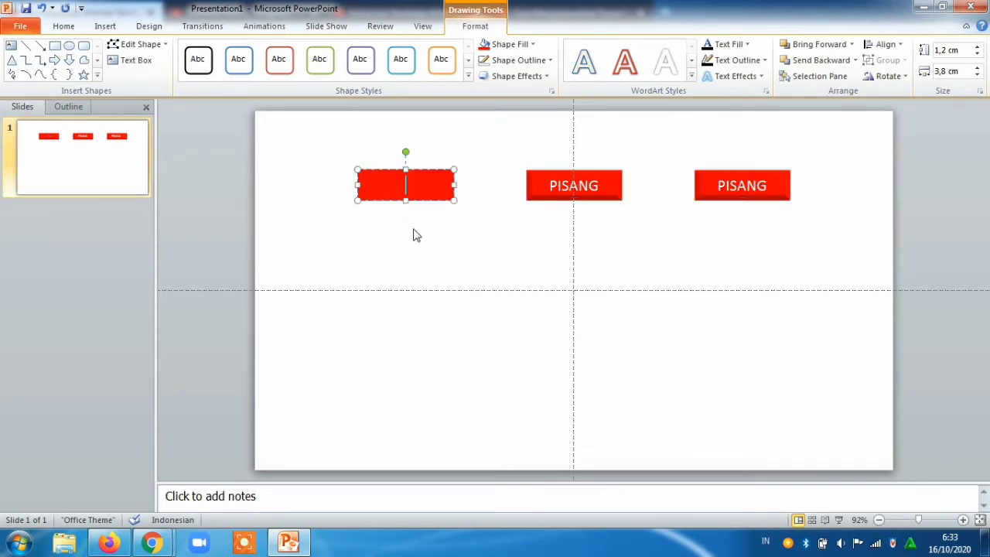
type("APE")
type("L")
left_click(439, 198)
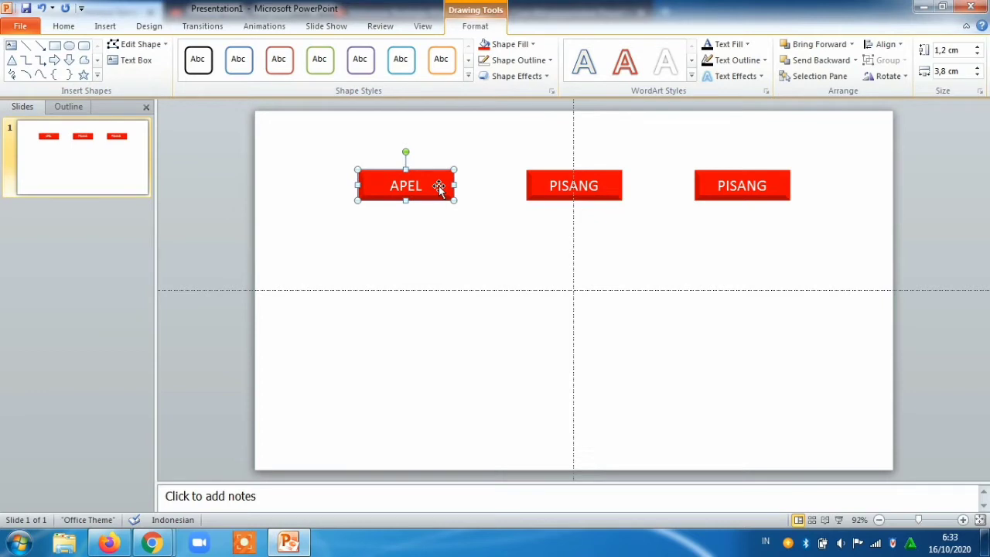
left_click(530, 45)
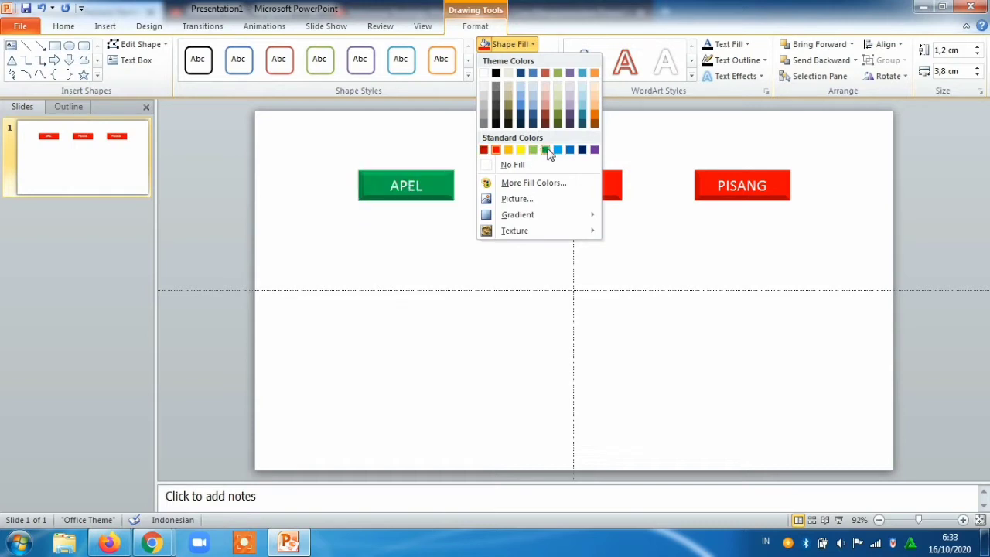
left_click(574, 150)
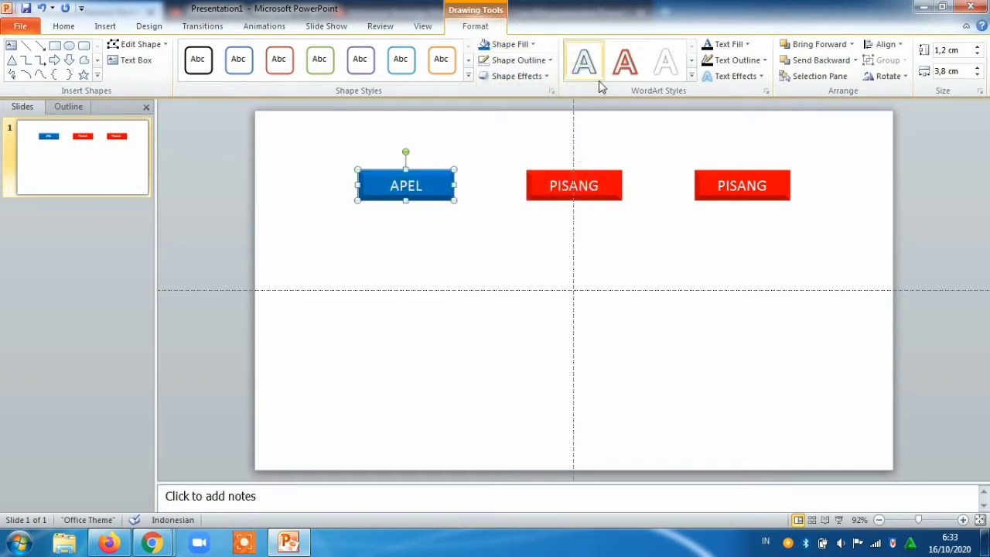
Relabel the right button JERUK and fill it green.
left_click(759, 184)
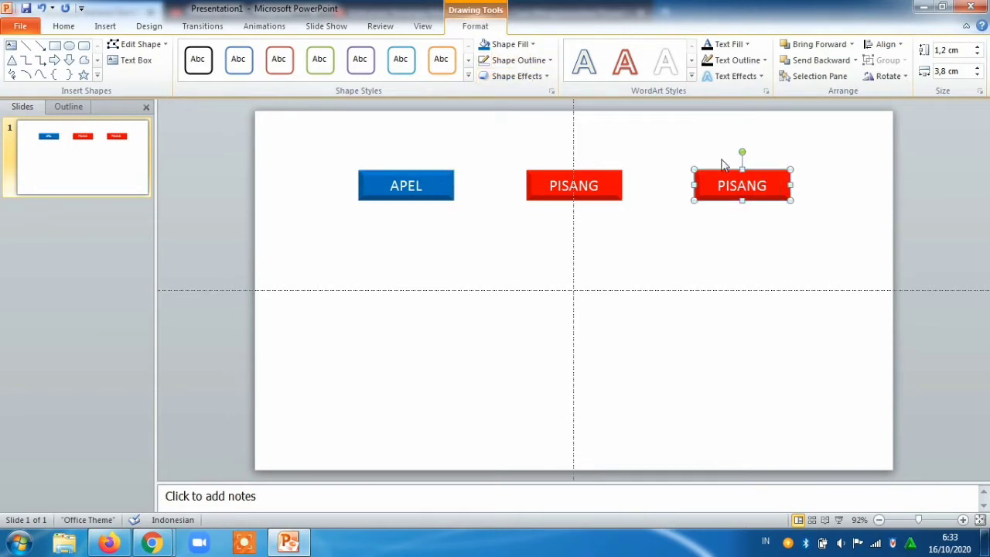
left_click(720, 189)
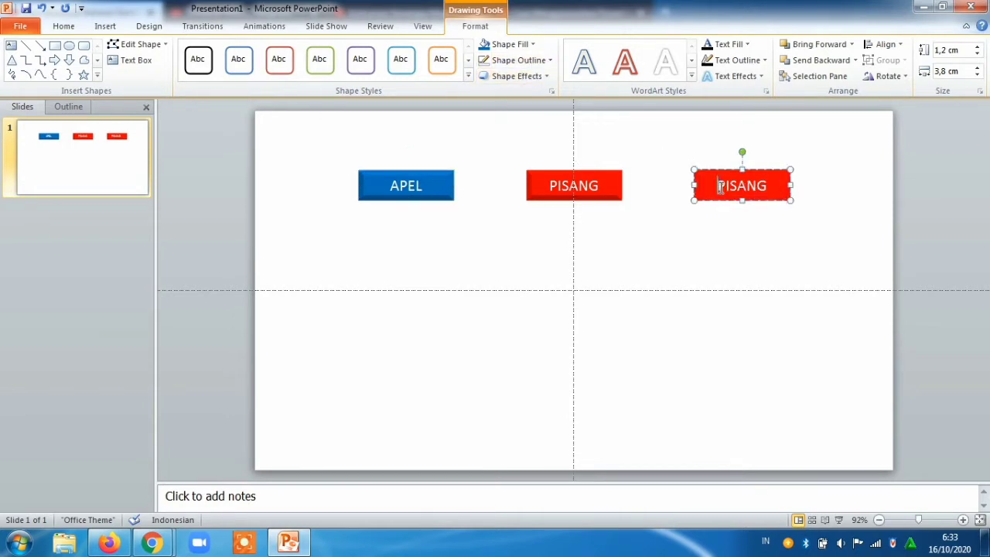
key("Delete")
key("Delete")
key("Delete")
key("Delete")
key("Delete")
key("Delete")
type("ER")
type("UK")
left_click(784, 191)
left_click(503, 51)
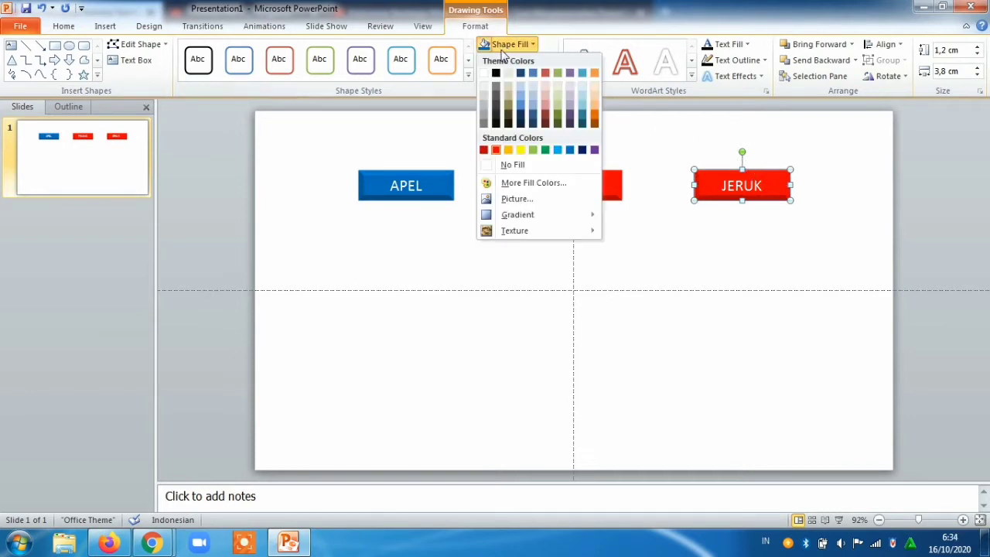
left_click(545, 151)
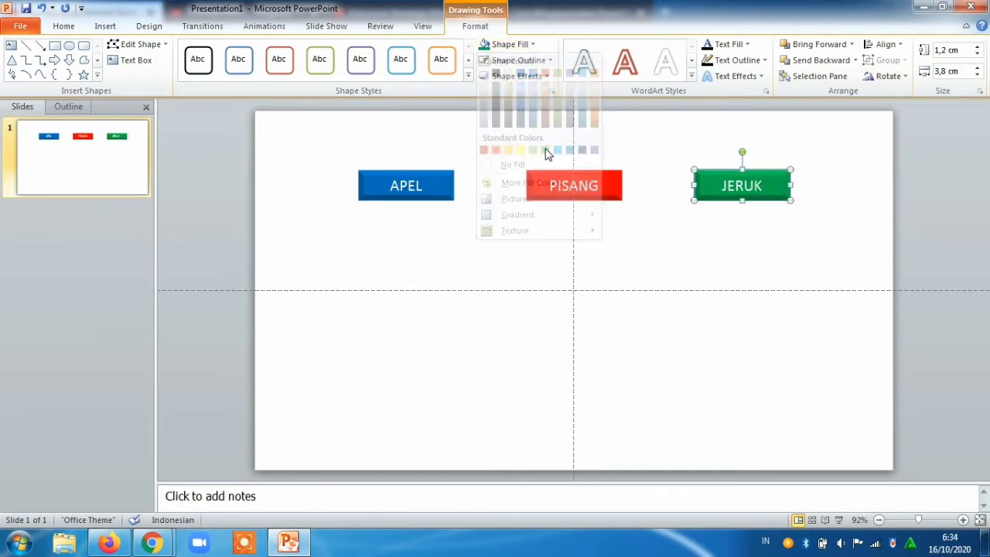
Select all three buttons and distribute them horizontally.
left_click(377, 185, "shift")
left_click(537, 186, "shift")
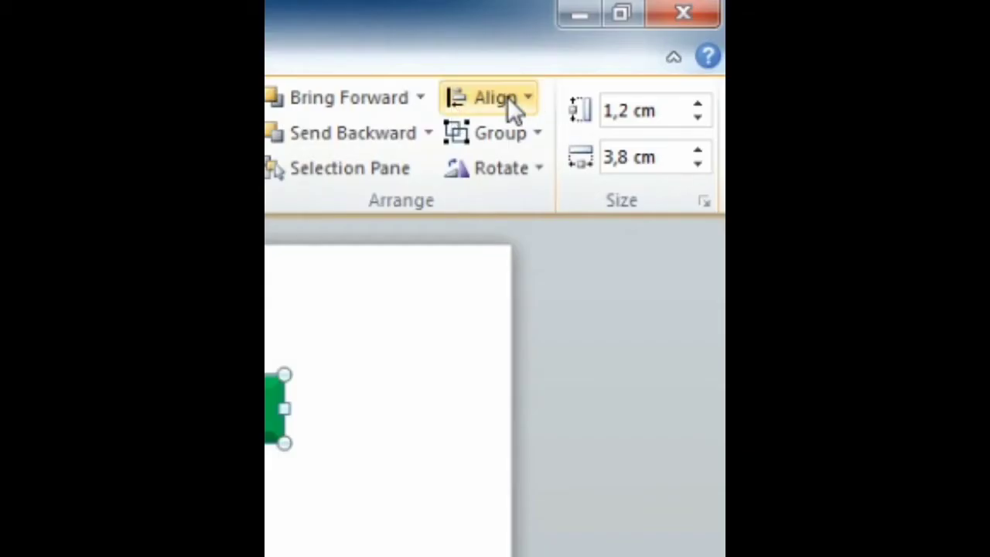
left_click(888, 45)
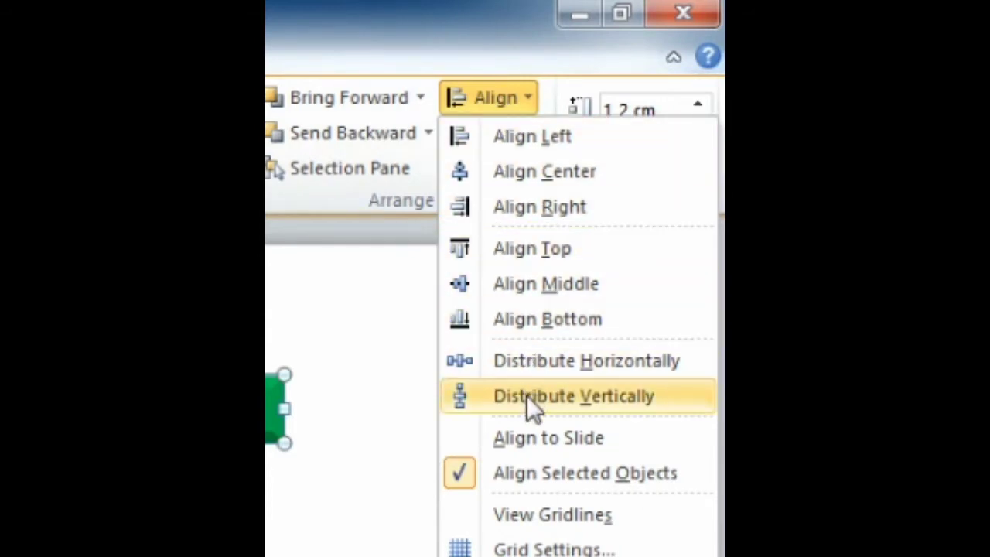
left_click(534, 367)
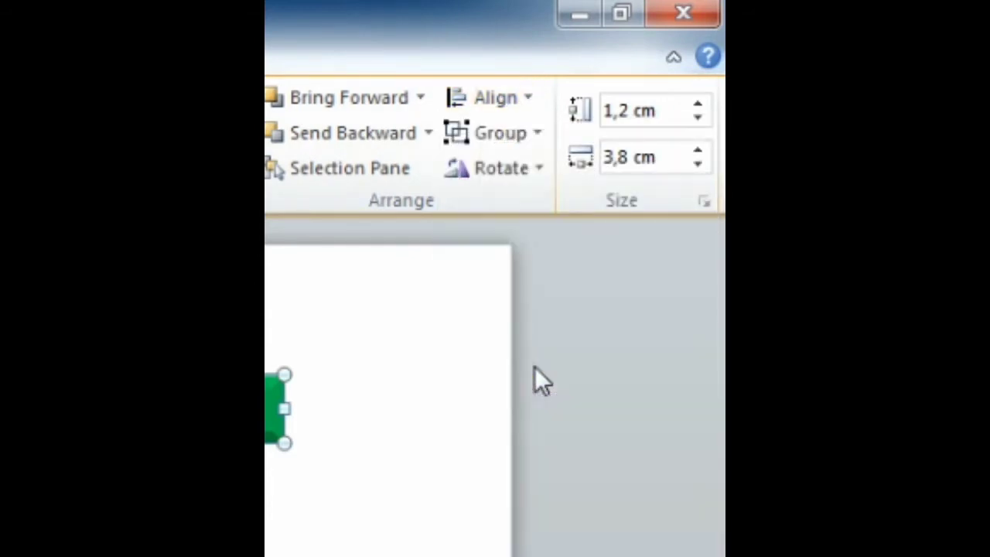
left_click(503, 349)
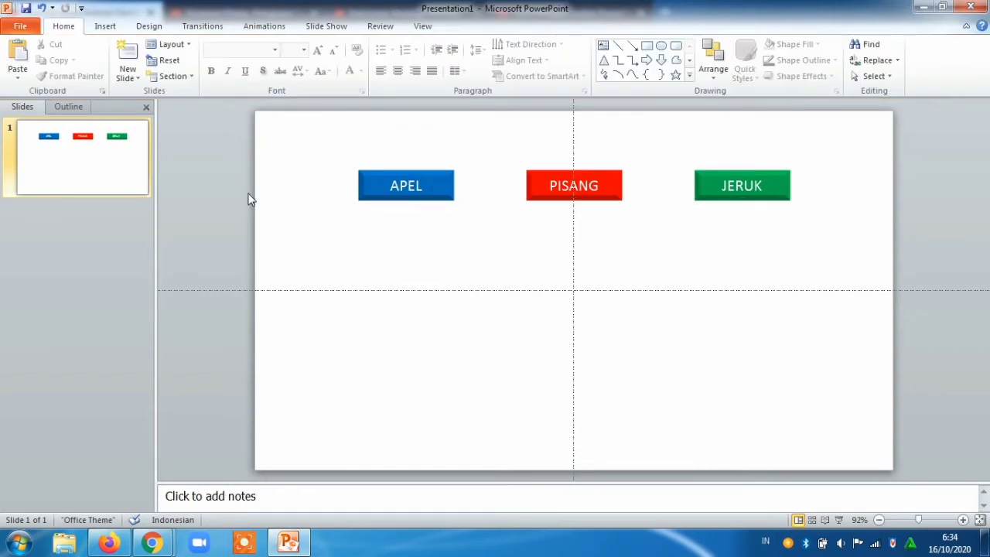
From Downloads, multi-select the orange, green apple and banana images and insert them.
left_click(104, 26)
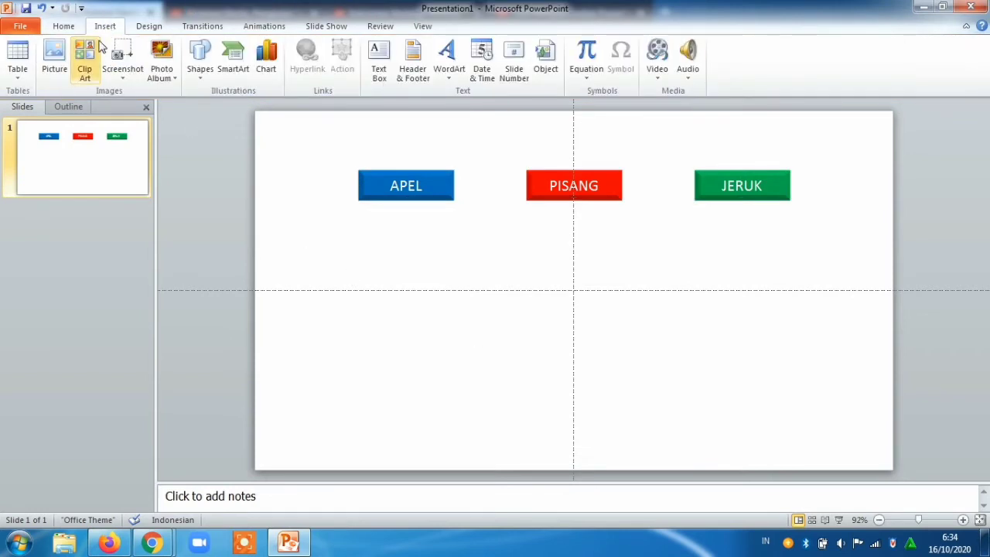
left_click(57, 68)
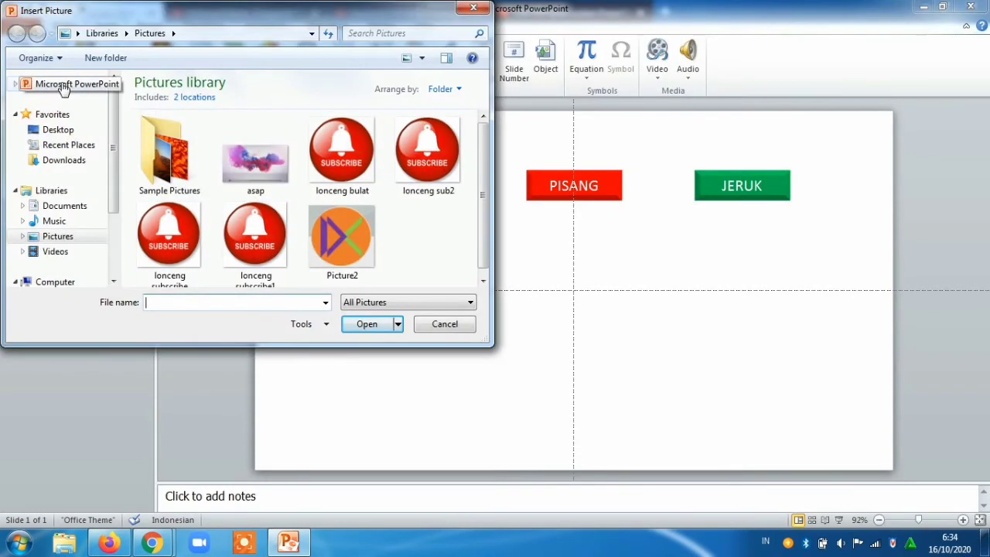
left_click(77, 160)
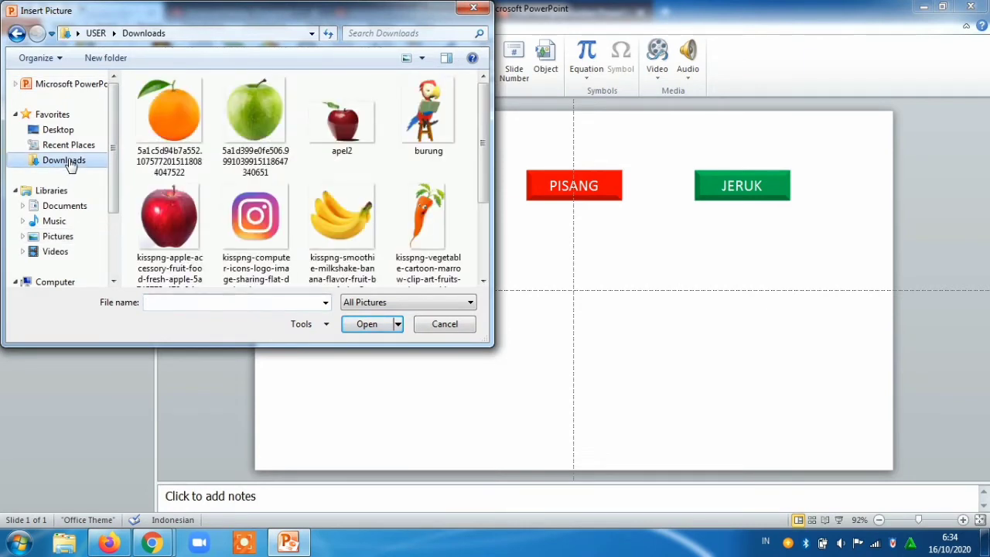
left_click(167, 115)
left_click(251, 126, "ctrl")
left_click(161, 210, "ctrl")
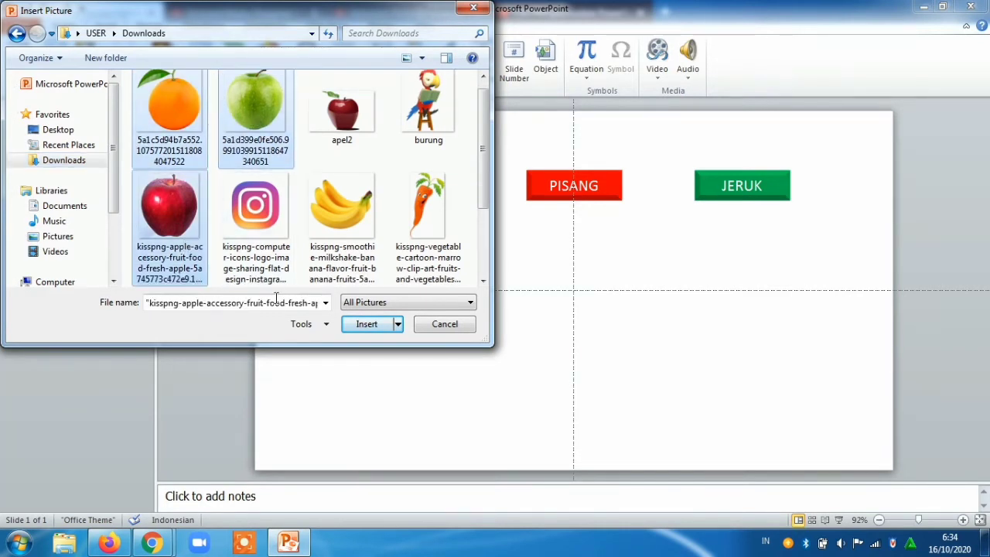
left_click(160, 209, "ctrl")
left_click(329, 208, "ctrl")
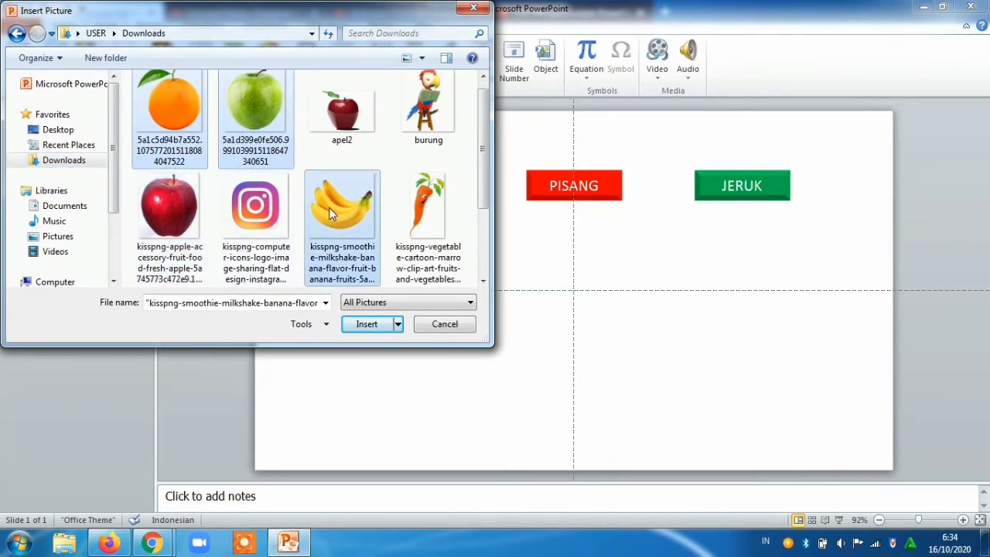
left_click(369, 325)
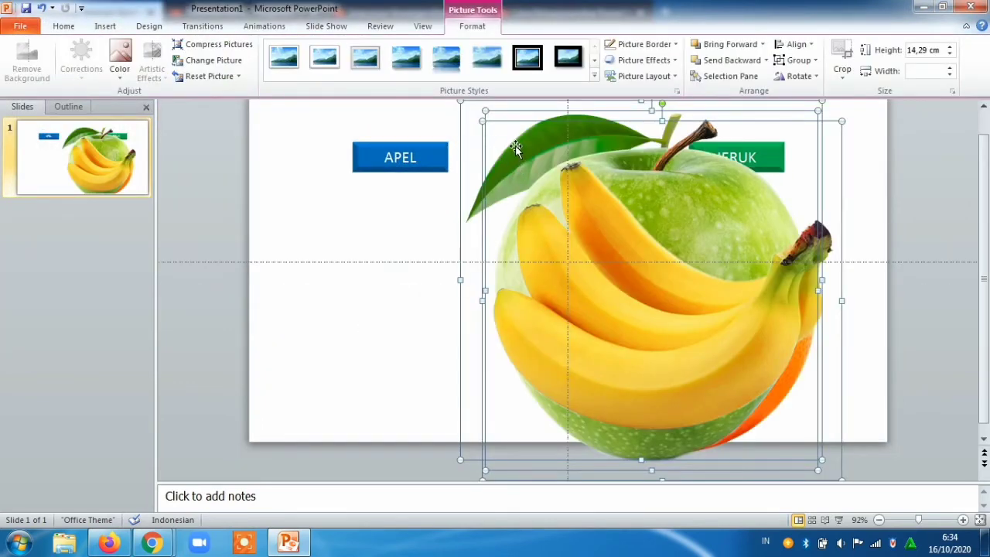
Move the banana aside and shrink the banana, apple and orange pictures to about half size.
left_click(410, 216)
left_click_drag(560, 234, 294, 258)
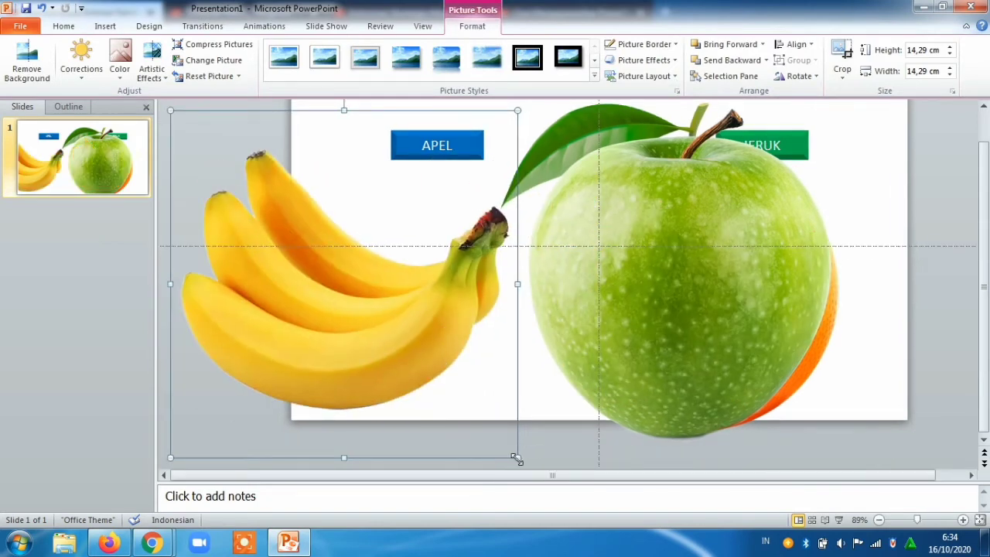
left_click_drag(481, 414, 349, 226)
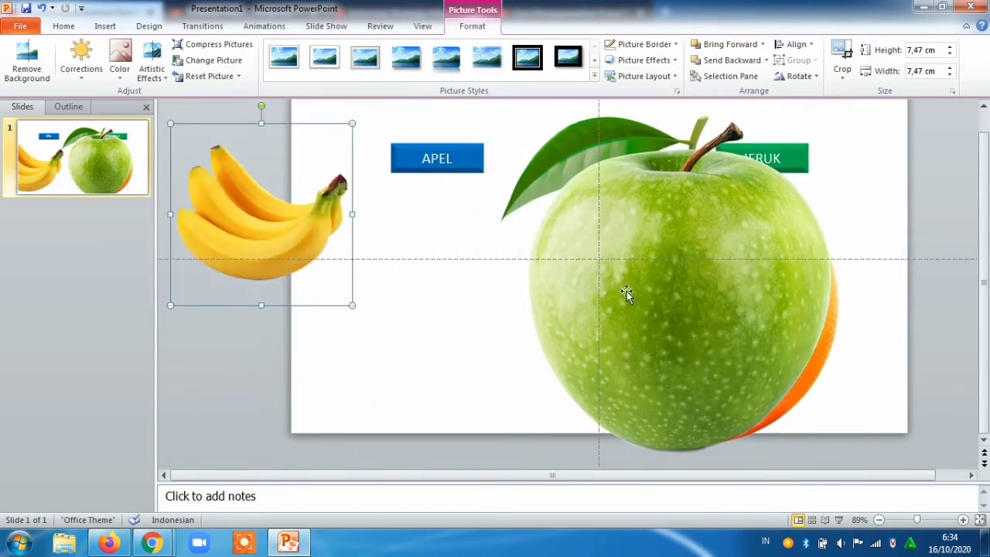
left_click(673, 294)
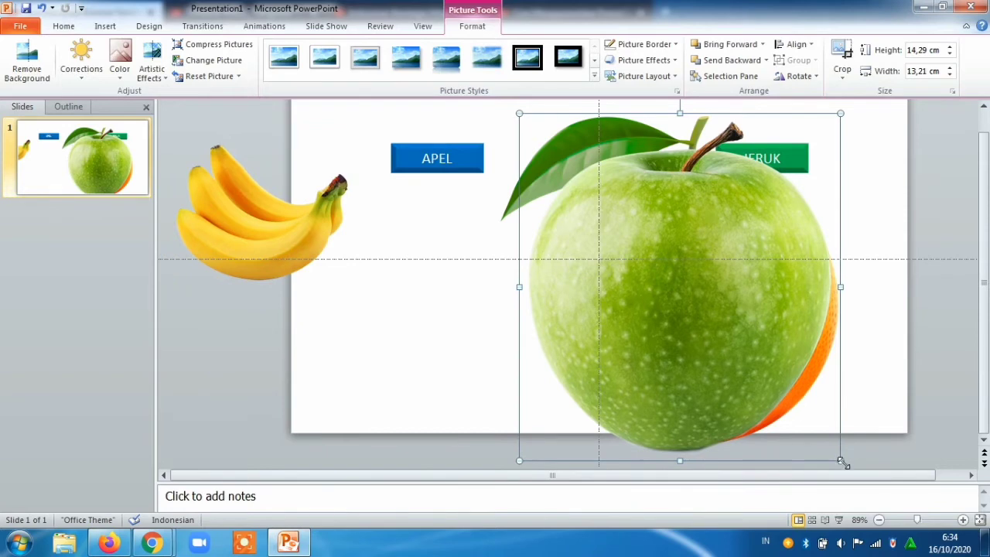
left_click_drag(844, 462, 676, 293)
left_click(738, 365)
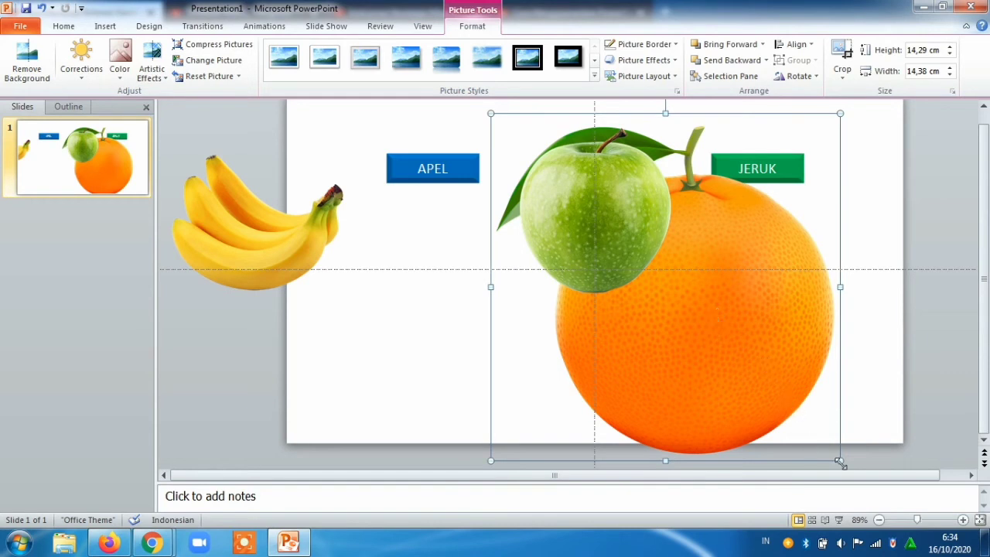
mouse_move(841, 462)
left_mouse_down()
mouse_move(669, 244)
mouse_move(675, 300)
left_mouse_up()
Place the apple under APEL, the banana under PISANG and the orange under JERUK.
left_click_drag(603, 212, 438, 294)
left_click_drag(560, 266, 743, 325)
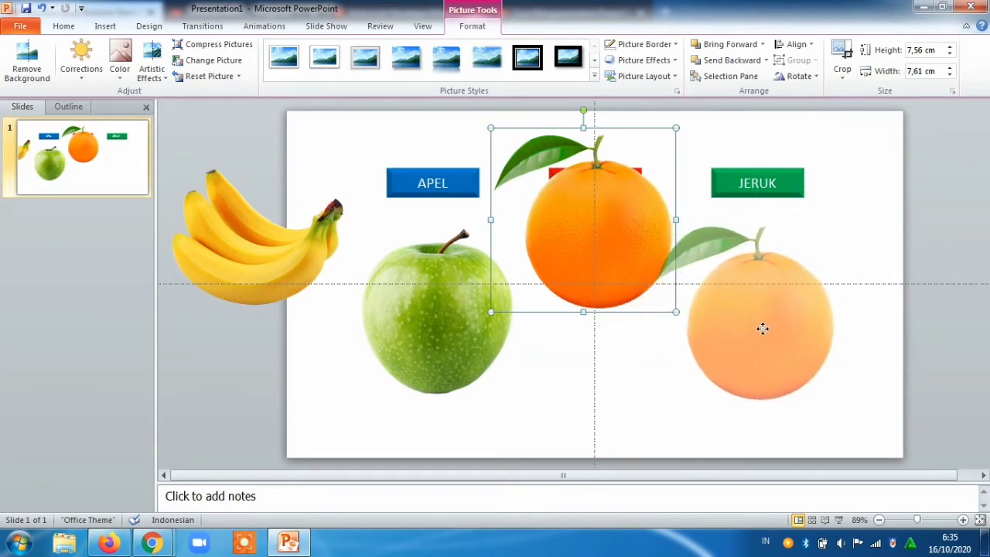
left_click_drag(743, 325, 774, 325)
mouse_move(245, 242)
left_mouse_down()
mouse_move(512, 313)
mouse_move(579, 306)
left_mouse_up()
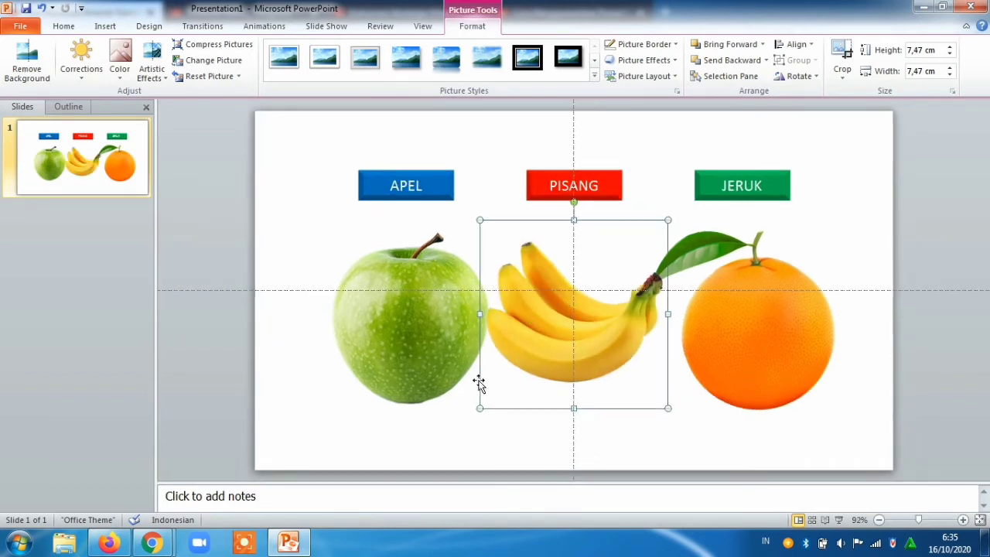
Shrink the apple, orange and banana pictures slightly so they match.
left_click(410, 338)
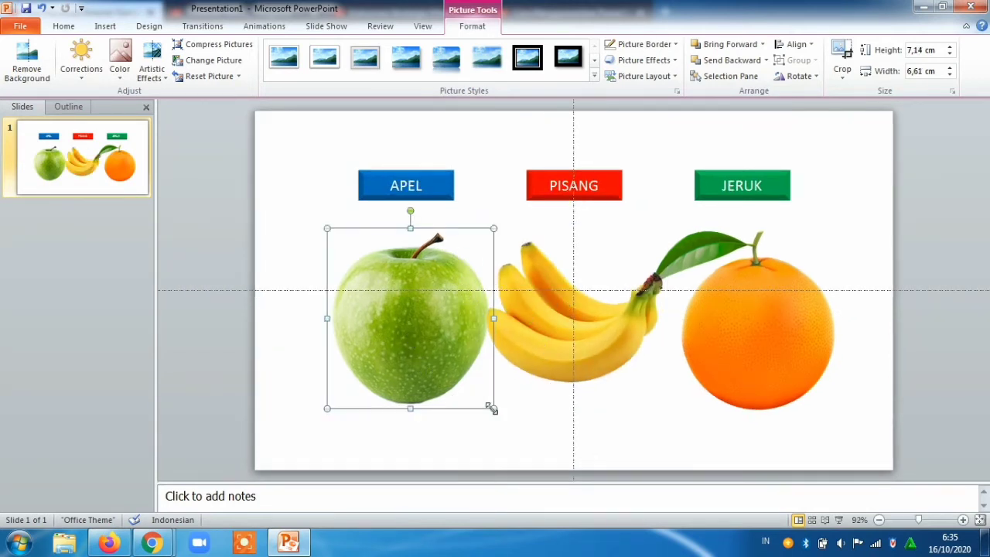
mouse_move(487, 405)
left_mouse_down()
mouse_move(468, 383)
mouse_move(469, 391)
left_mouse_up()
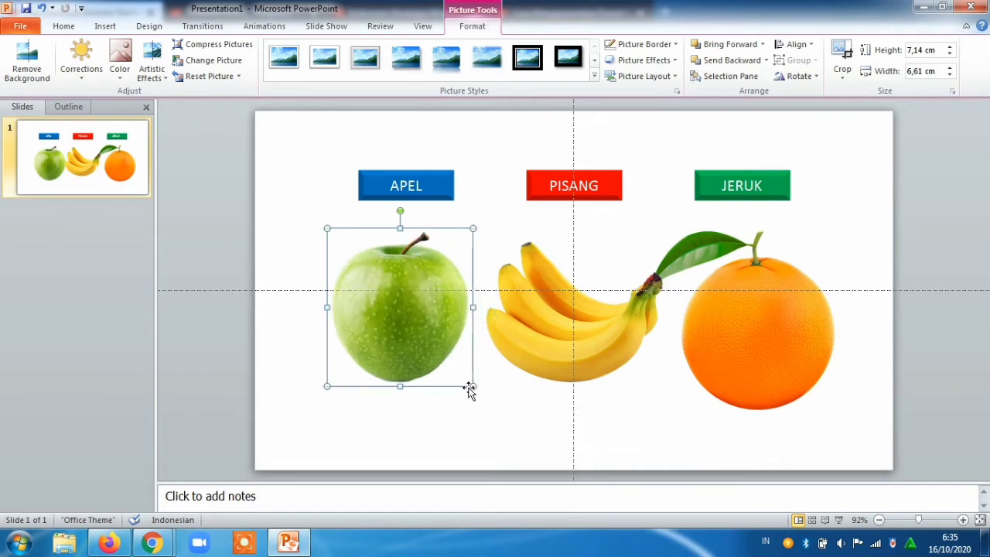
left_click(731, 341)
left_click_drag(646, 413, 664, 396)
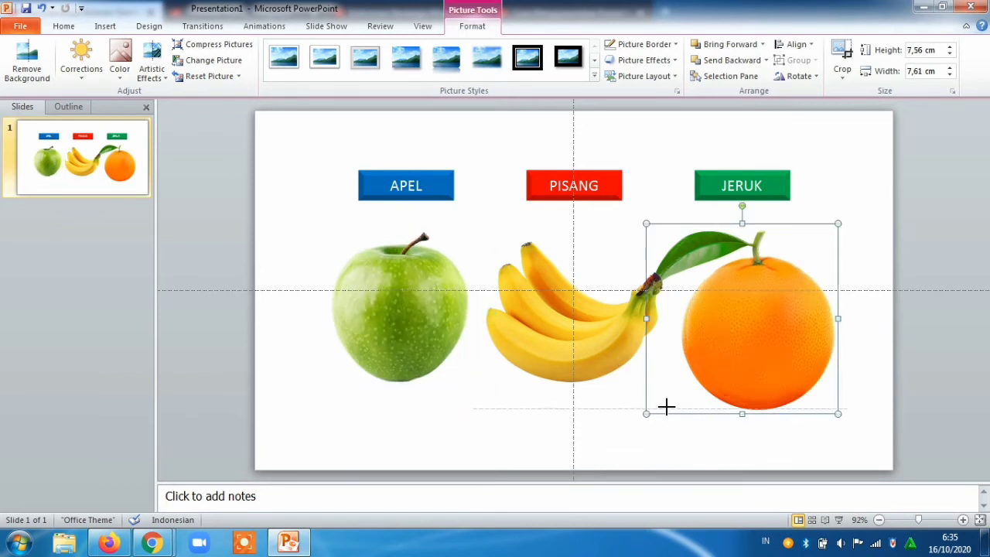
left_click(564, 375)
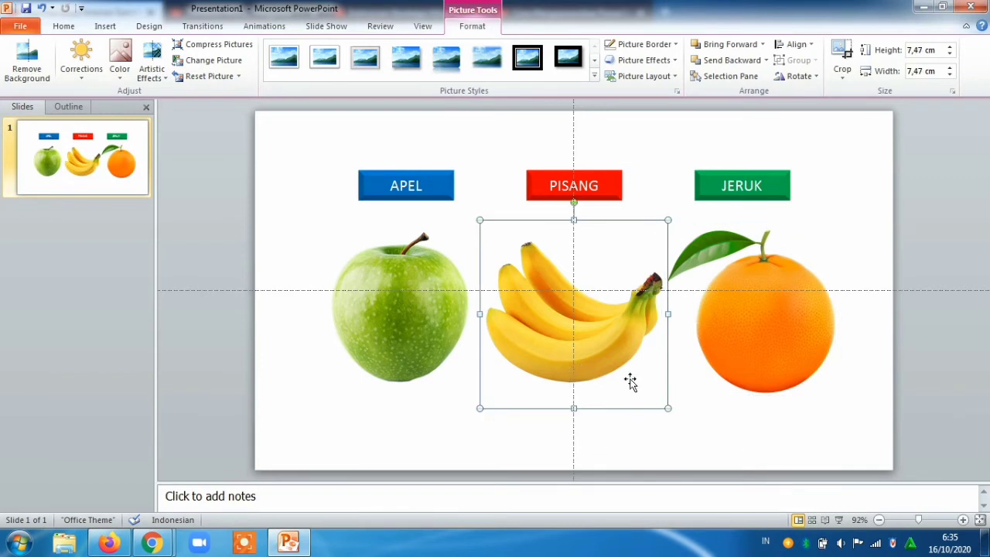
left_click_drag(658, 396, 648, 380)
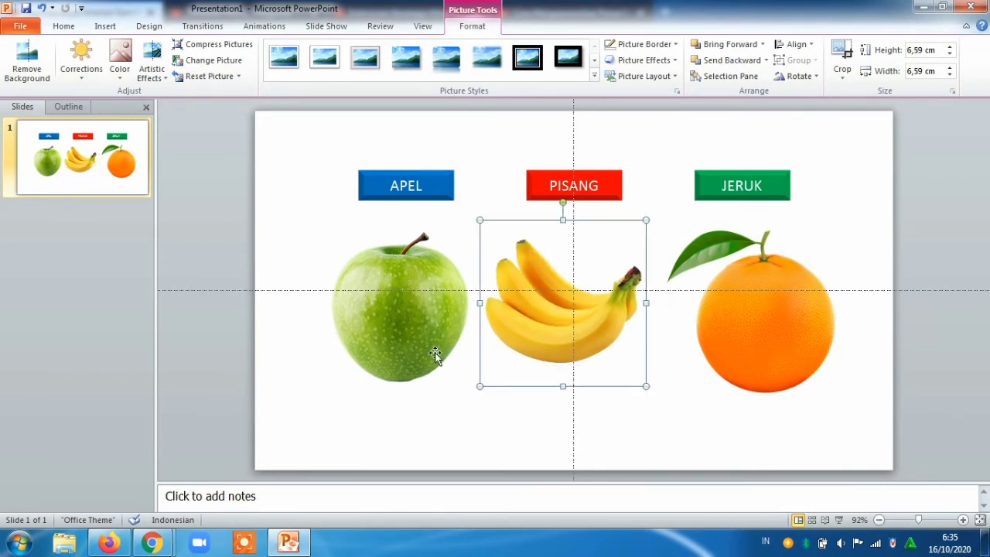
left_click(418, 323)
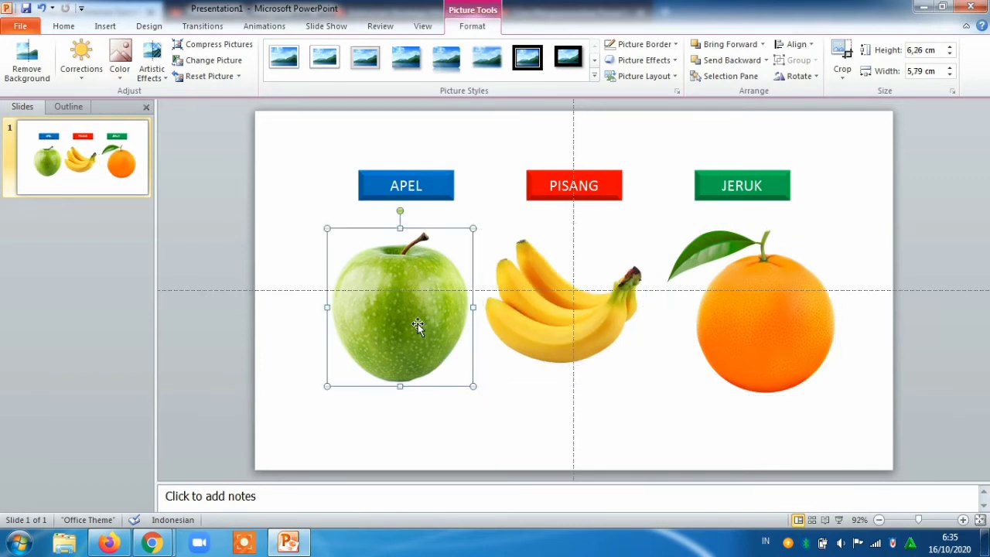
Give the apple a Fade entrance triggered on click of the PISANG button, and show the Animation Pane.
left_click(270, 30)
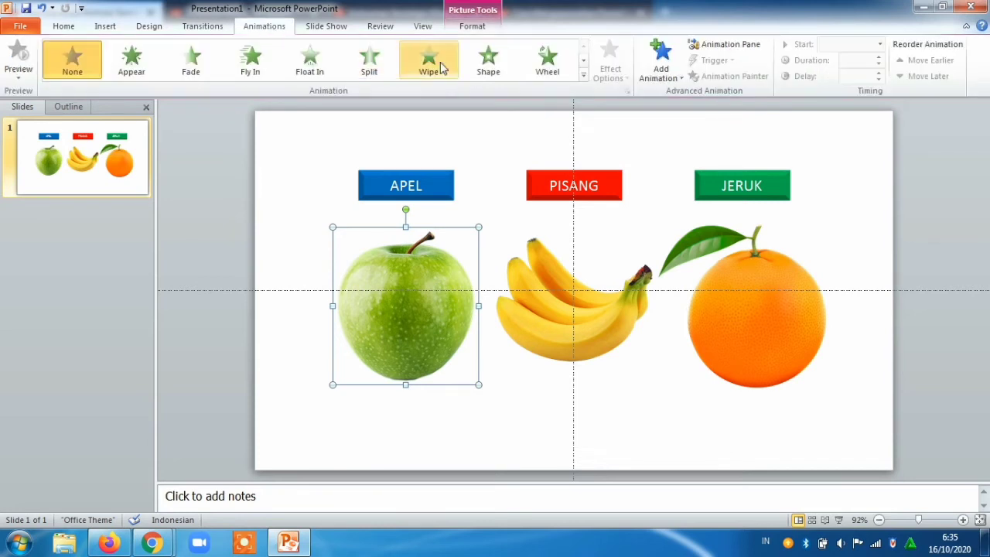
left_click(195, 67)
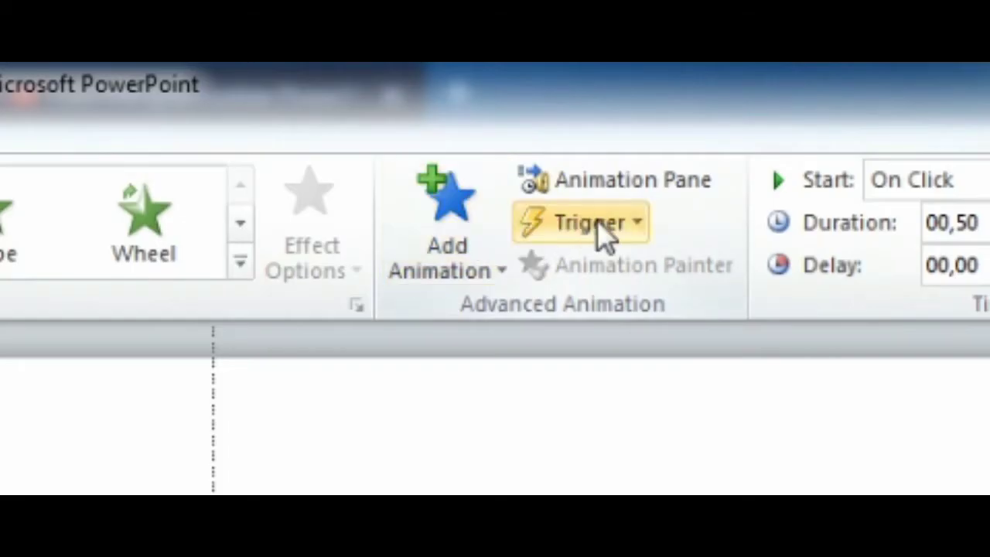
left_click(605, 232)
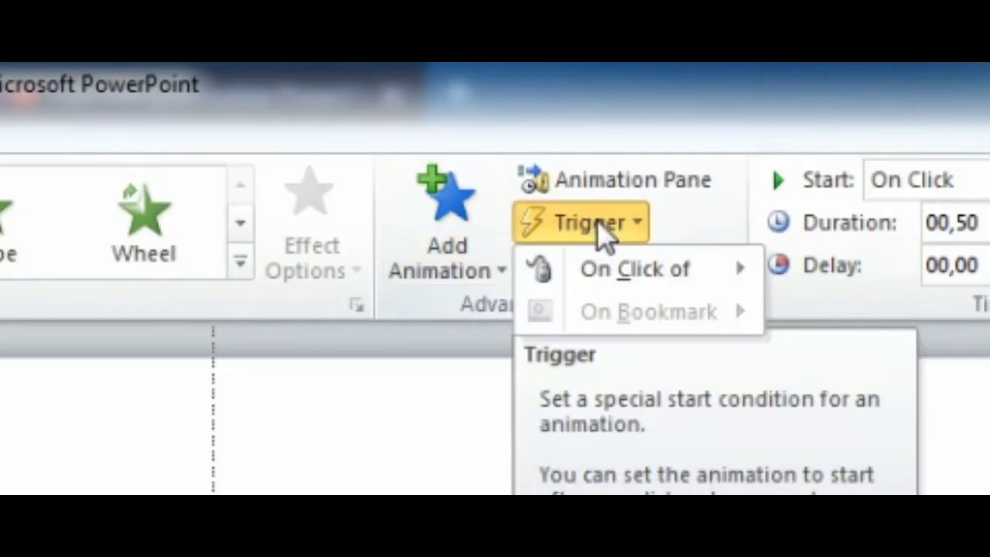
mouse_move(616, 278)
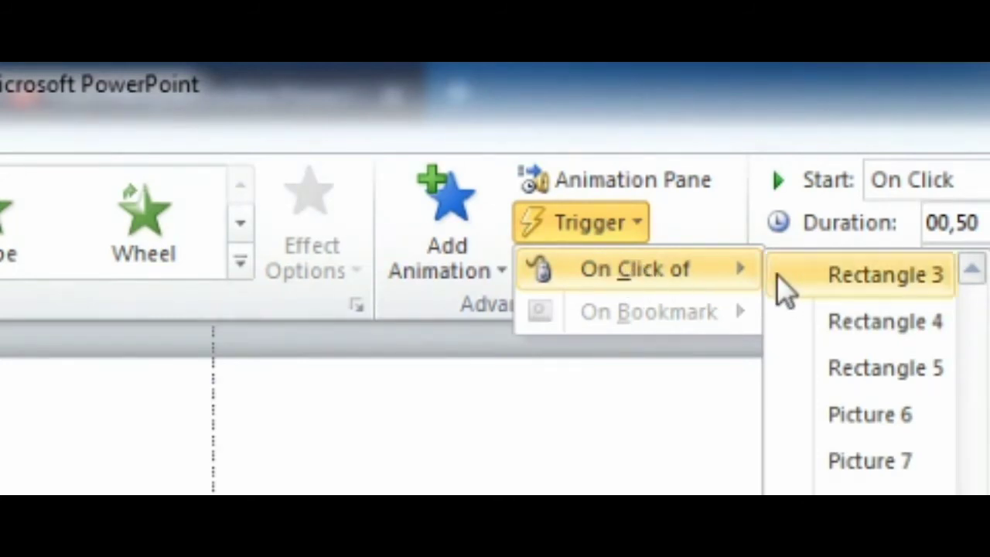
left_click(886, 276)
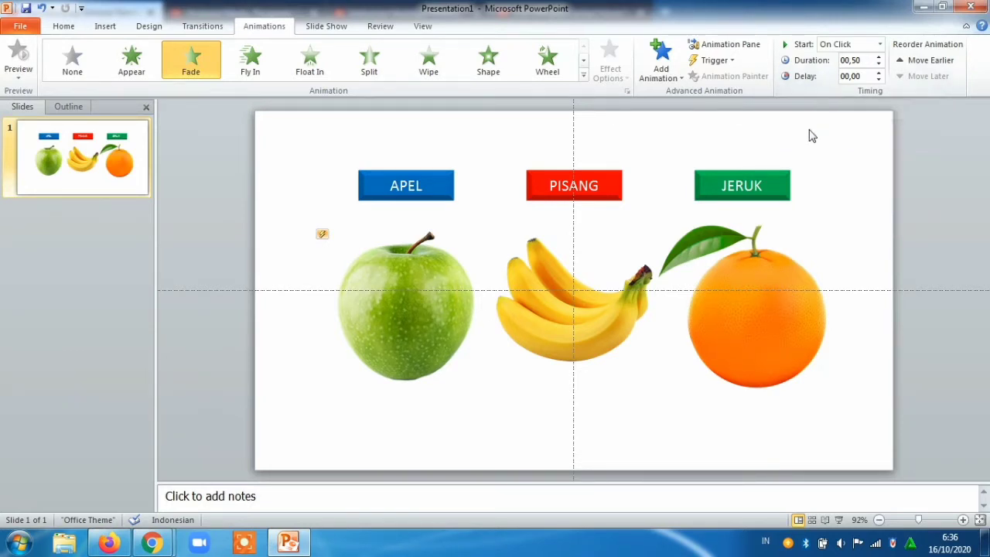
left_click(551, 322)
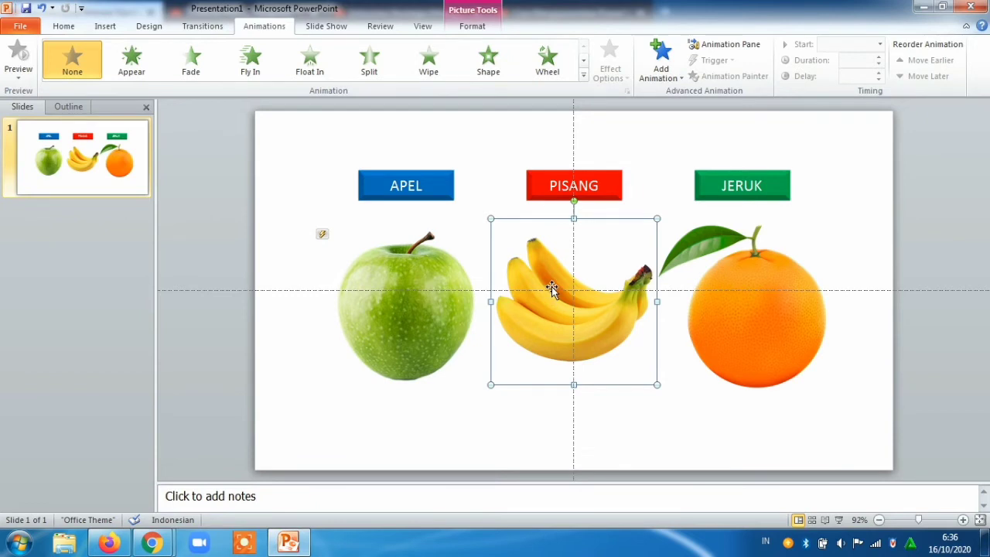
left_click(731, 45)
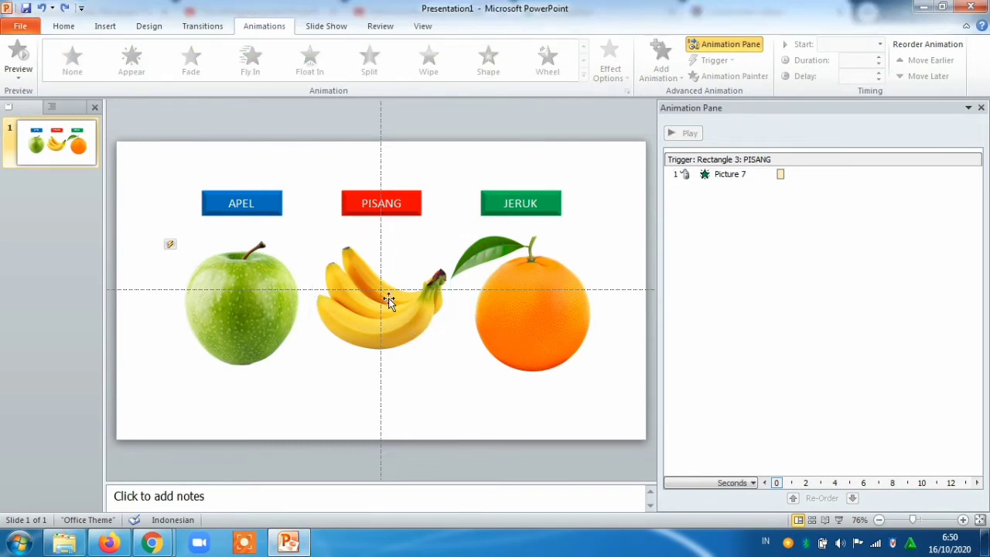
Give the banana a Fade entrance triggered on click of Rectangle 4 (APEL).
left_click(399, 325)
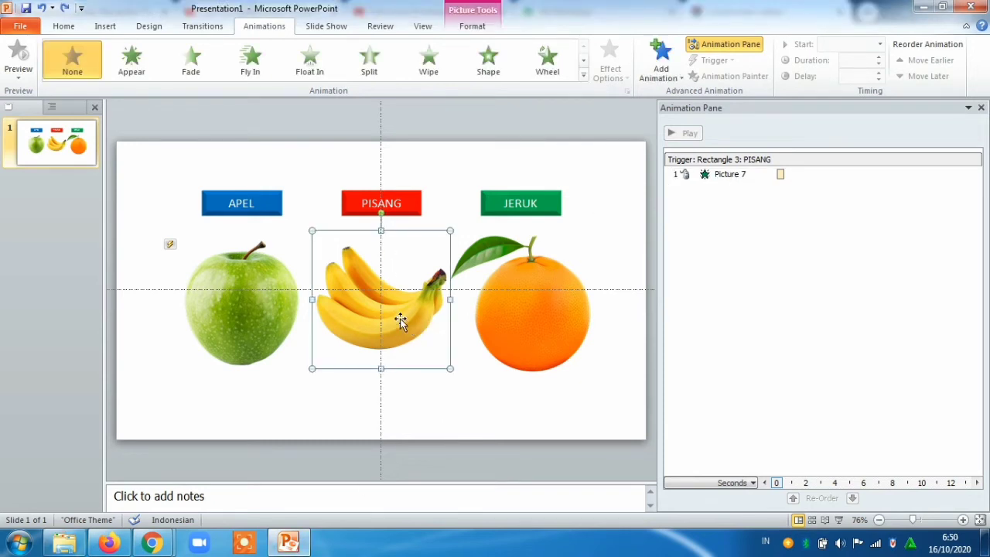
left_click(193, 60)
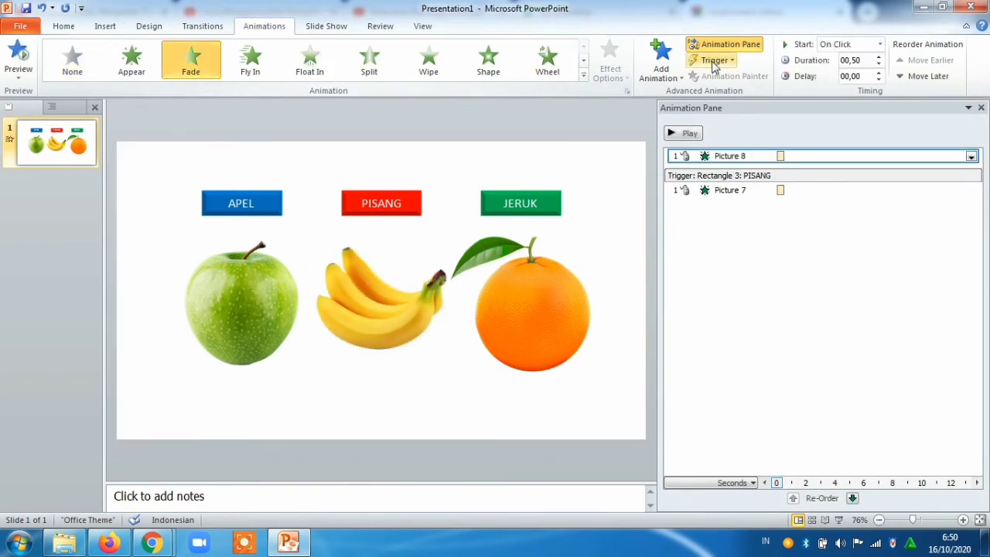
left_click(715, 62)
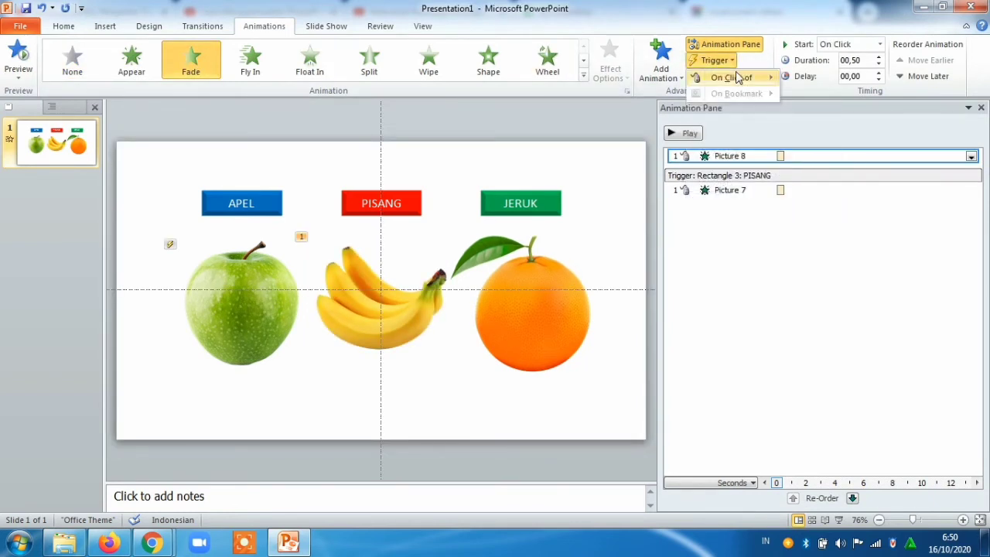
mouse_move(739, 77)
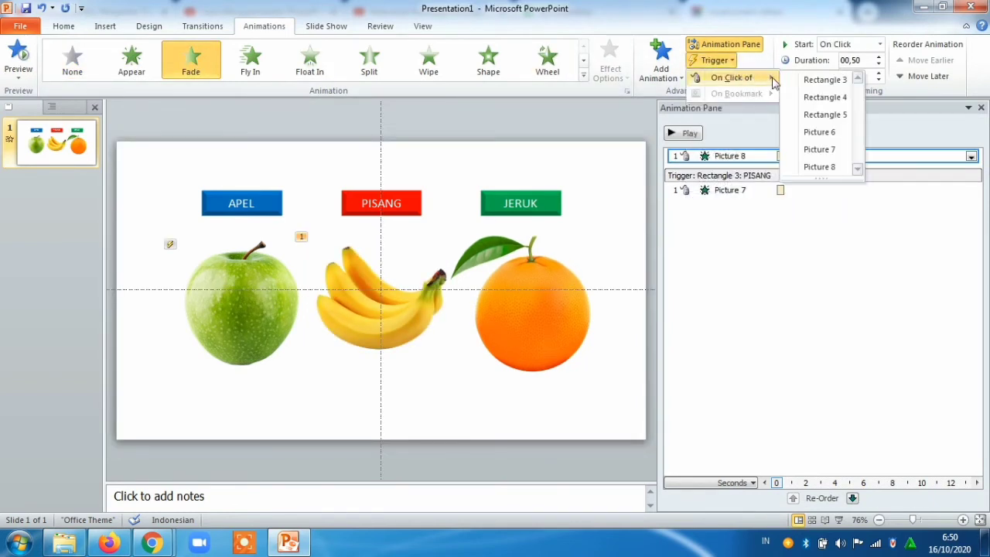
left_click(821, 99)
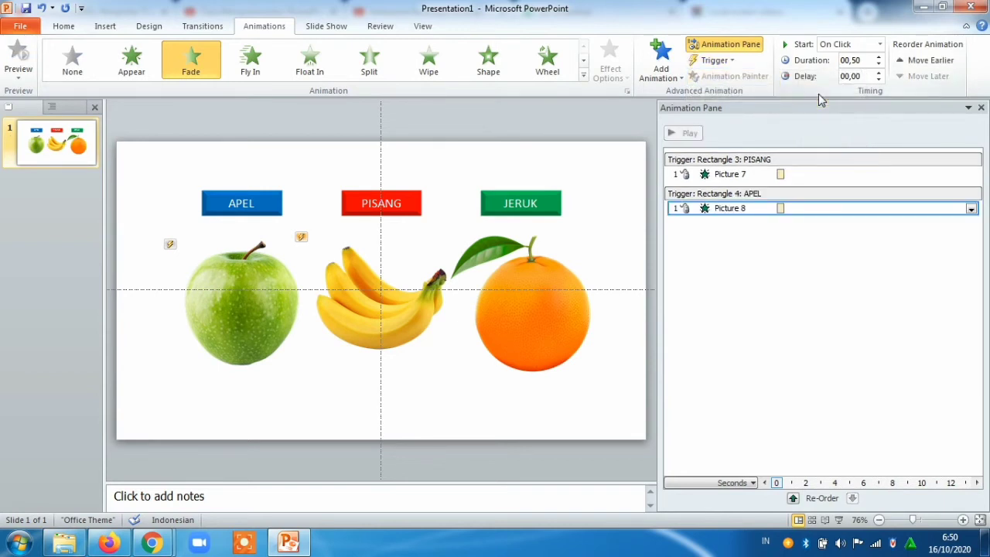
Give the orange a Fade entrance triggered on click of Rectangle 5 (JERUK).
left_click(533, 313)
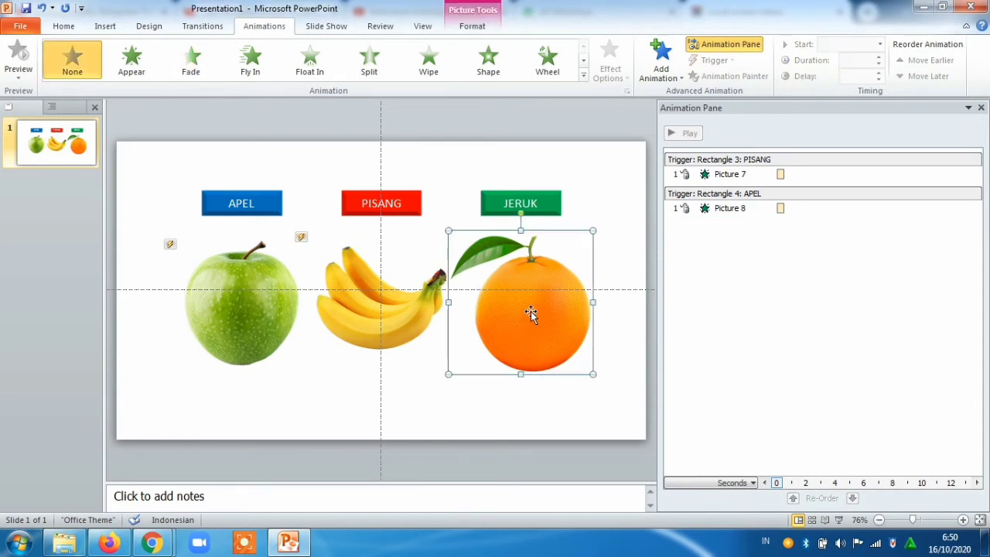
left_click(192, 65)
left_click(713, 61)
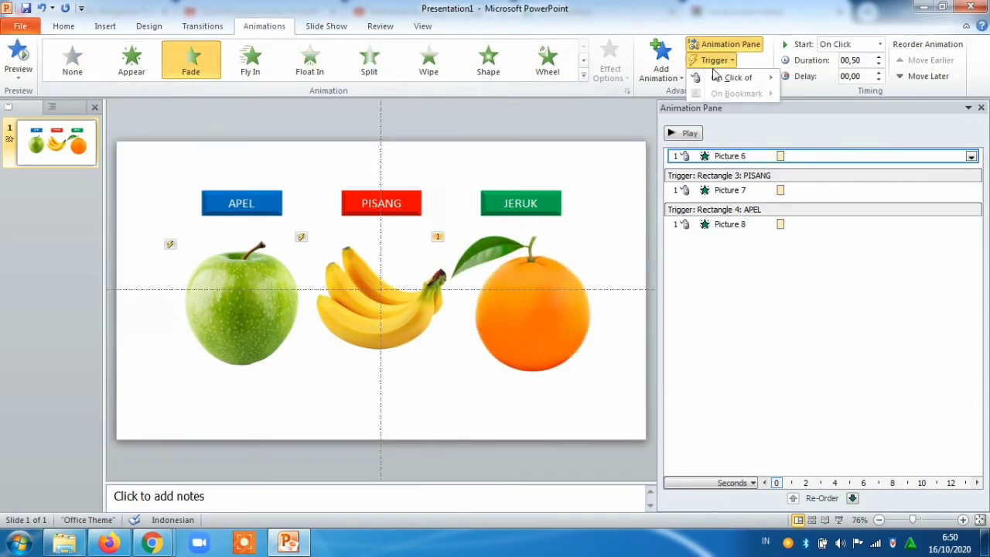
mouse_move(765, 77)
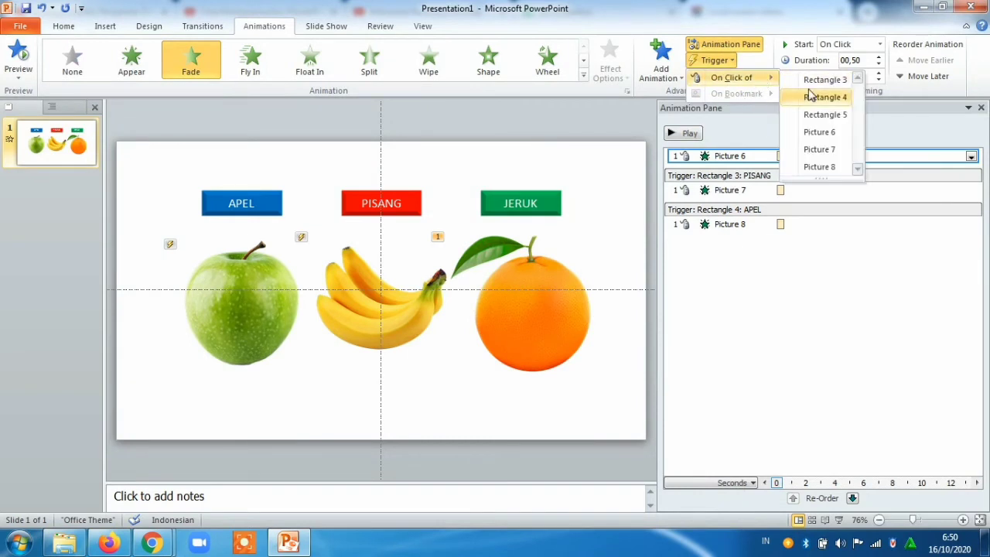
left_click(815, 115)
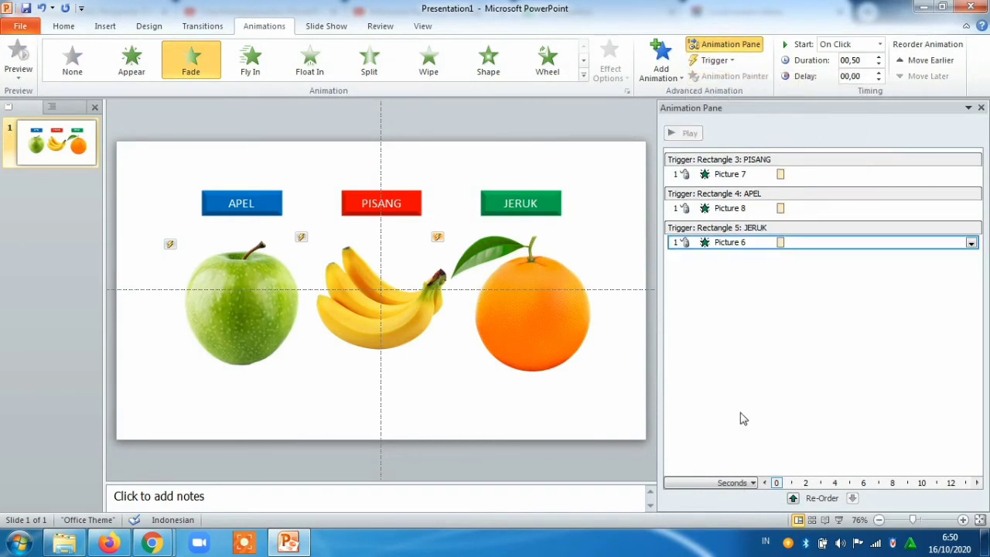
Run the slide show, click APEL and PISANG to see their fruits fade in, then exit with Esc.
left_click(839, 520)
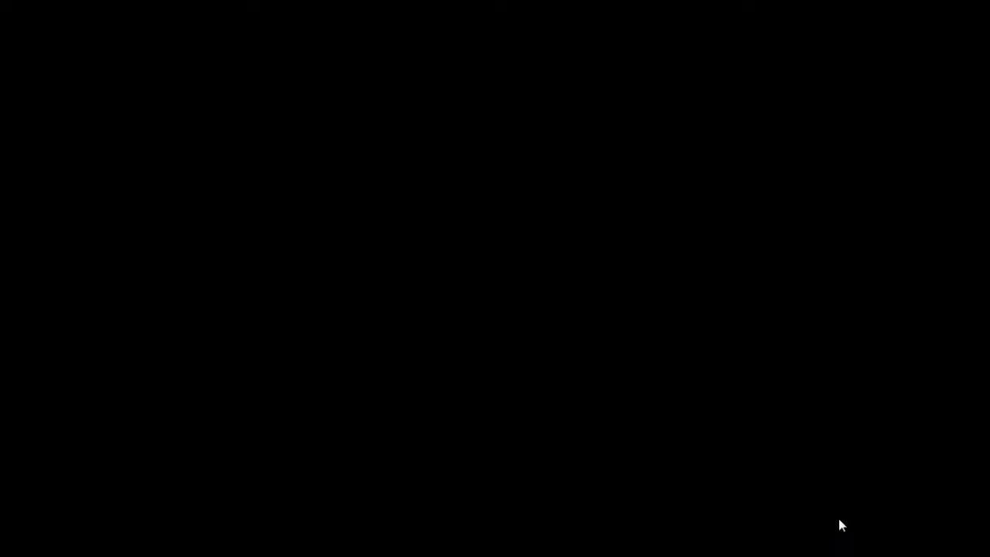
left_click(271, 134)
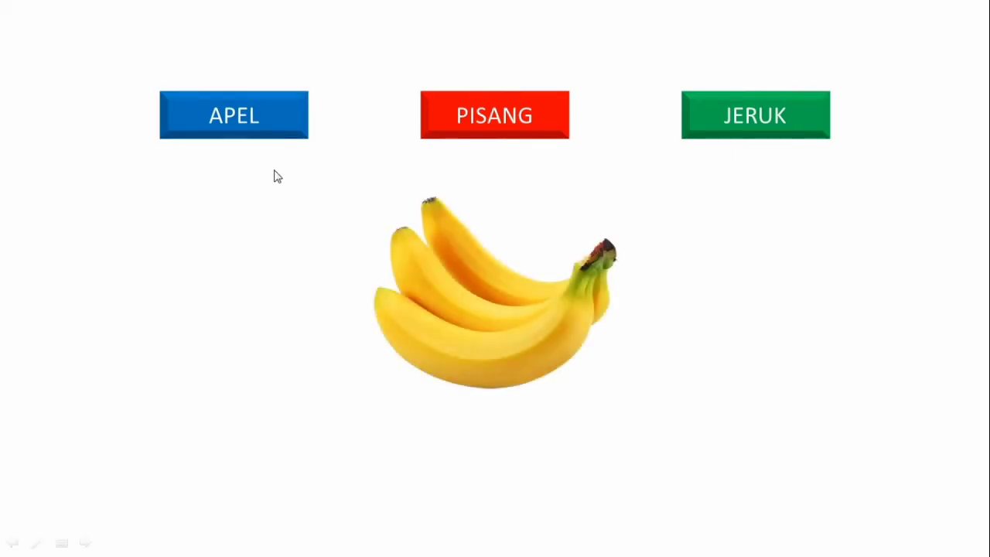
left_click(490, 119)
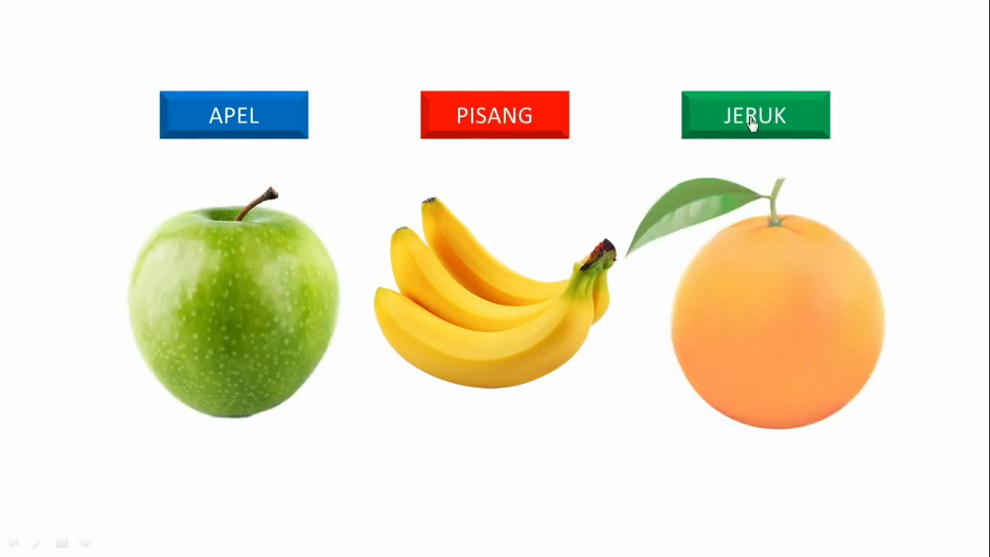
key("Escape")
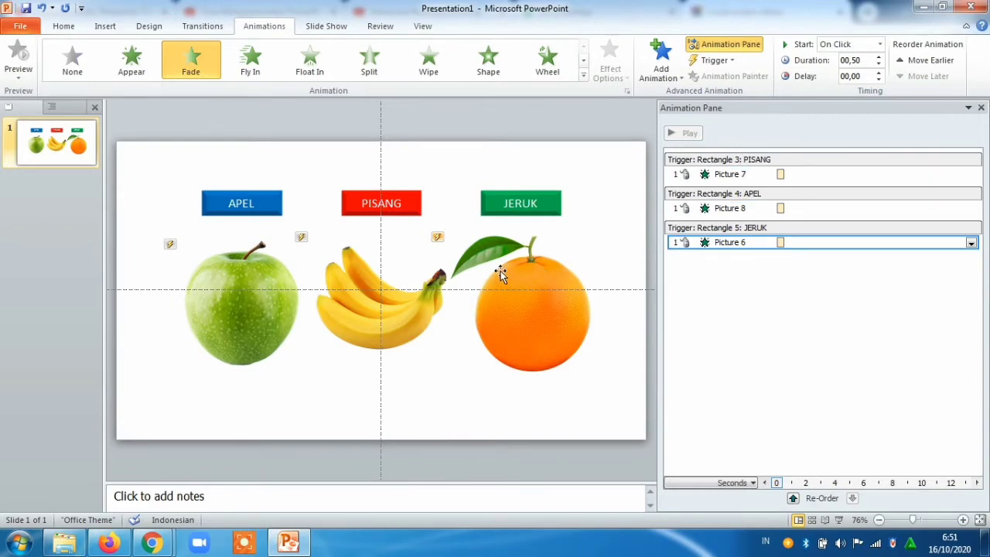
Set the apple picture's animation trigger to On Click of Rectangle 4 (APEL).
left_click(247, 309)
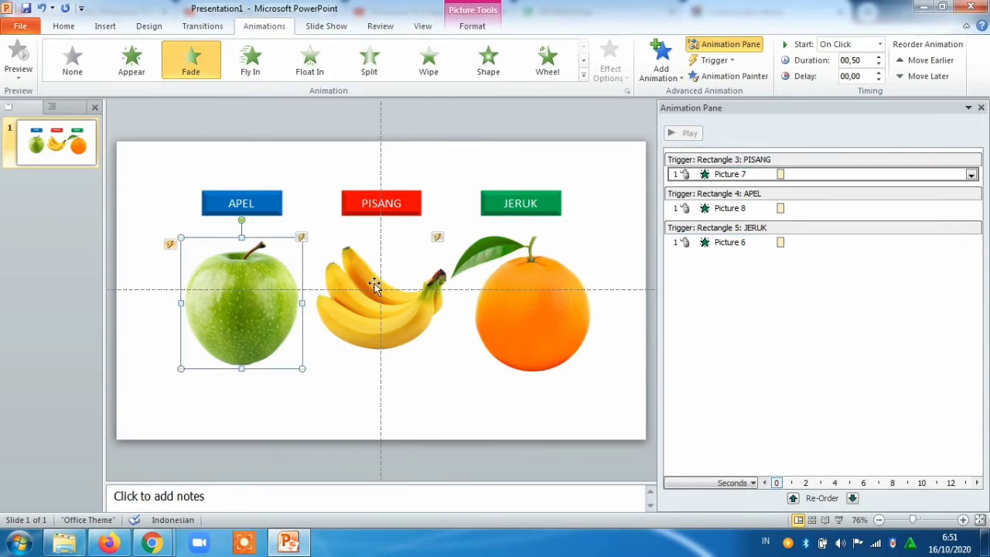
left_click(971, 174)
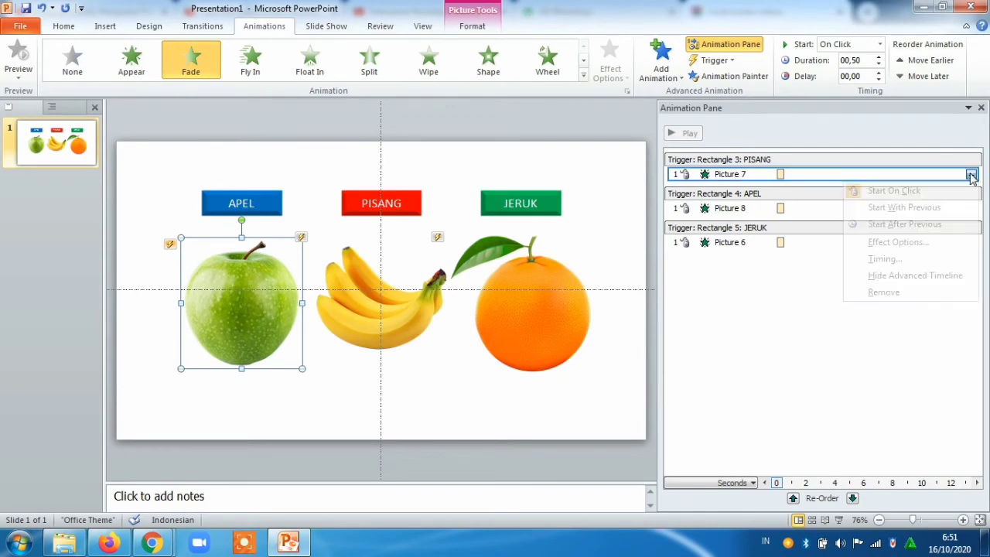
left_click(723, 63)
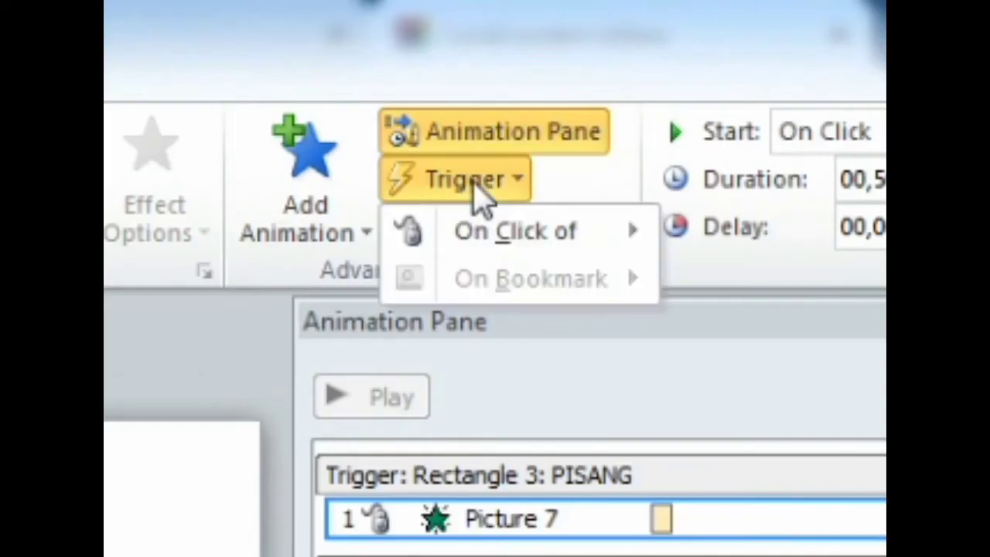
mouse_move(774, 82)
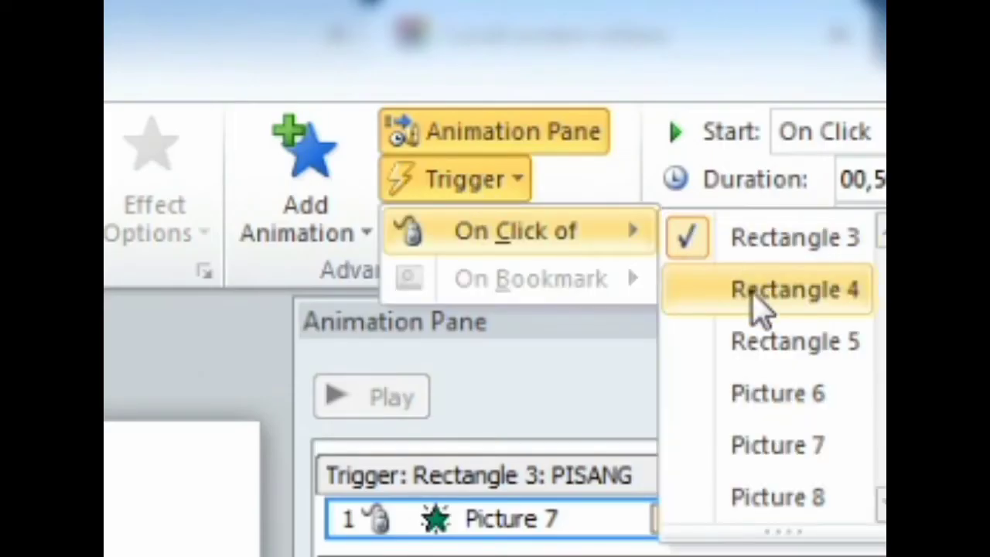
left_click(757, 293)
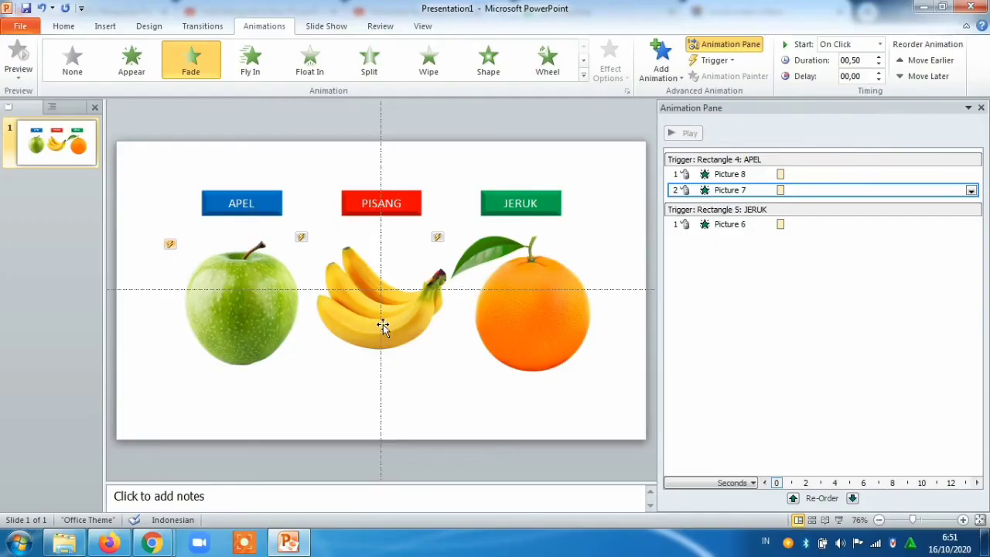
Set the banana picture's animation trigger to On Click of Rectangle 3 (PISANG).
left_click(383, 326)
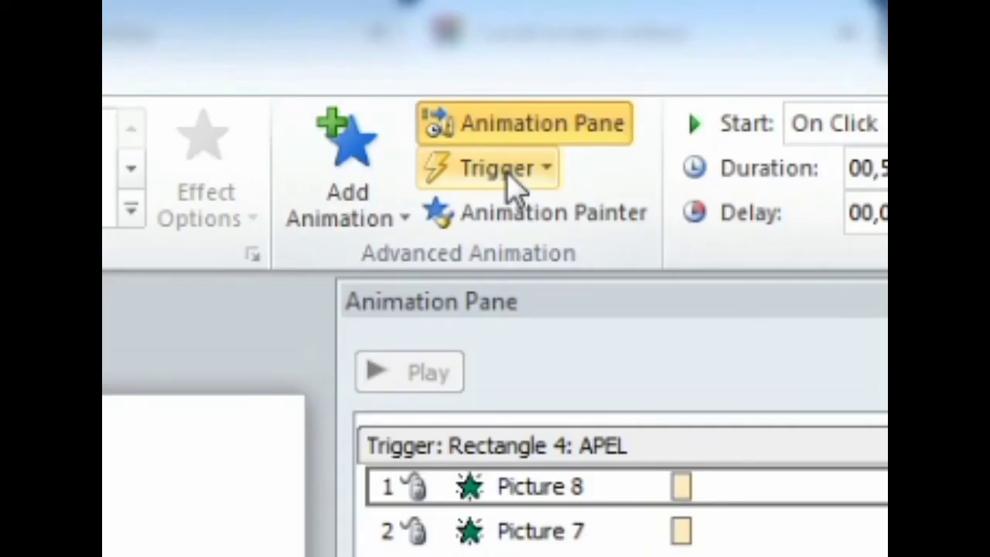
left_click(723, 62)
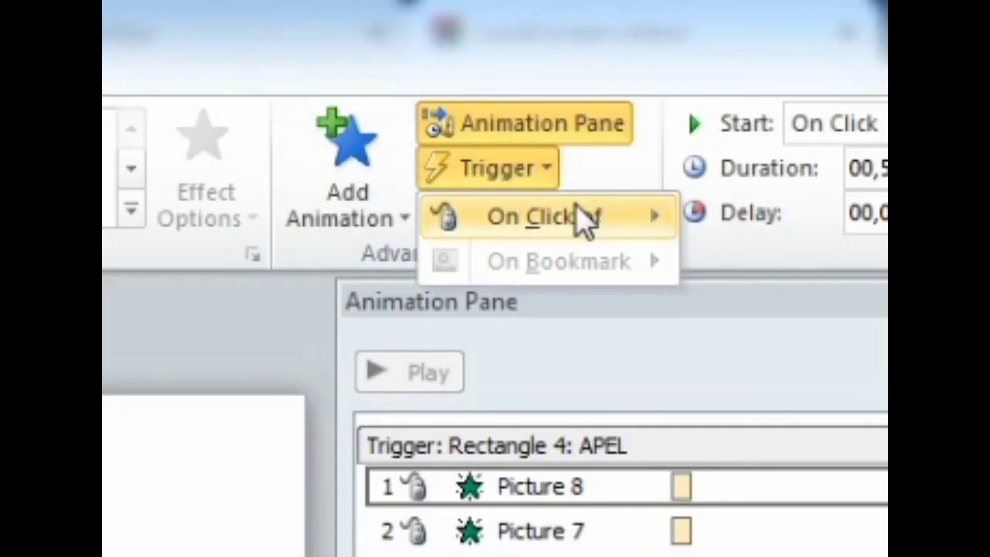
mouse_move(574, 219)
left_click(832, 225)
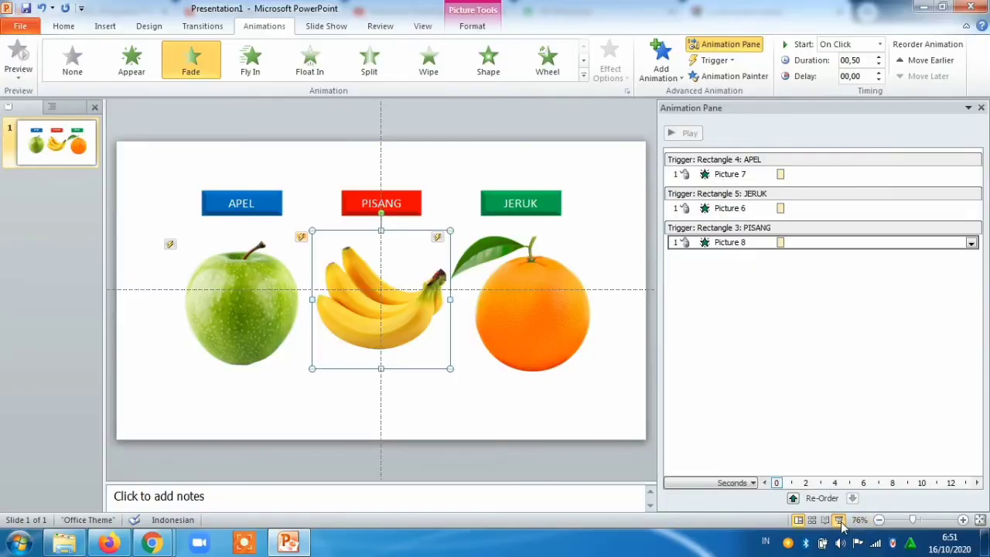
Run the slide show, test that APEL, PISANG and JERUK reveal their fruits, then exit.
left_click(839, 521)
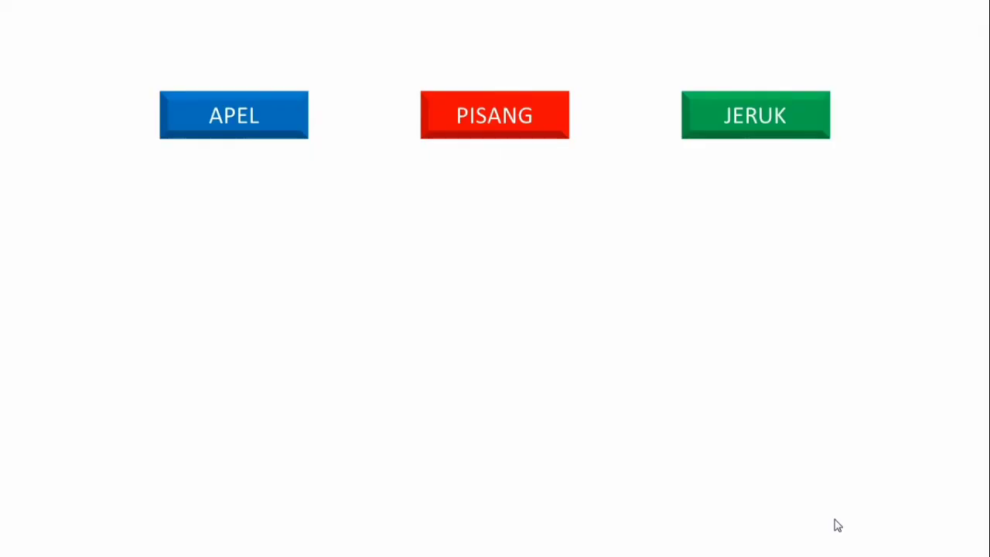
left_click(277, 123)
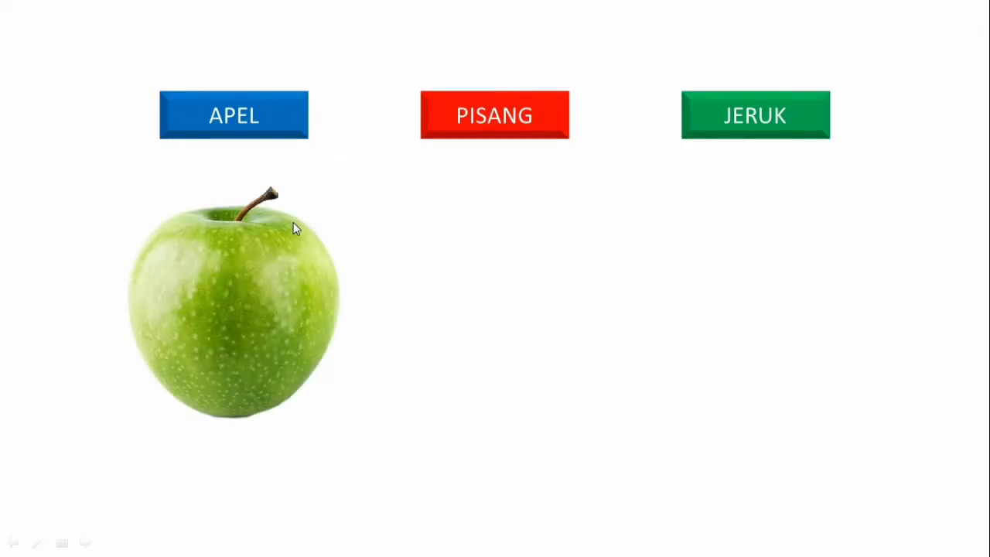
left_click(441, 110)
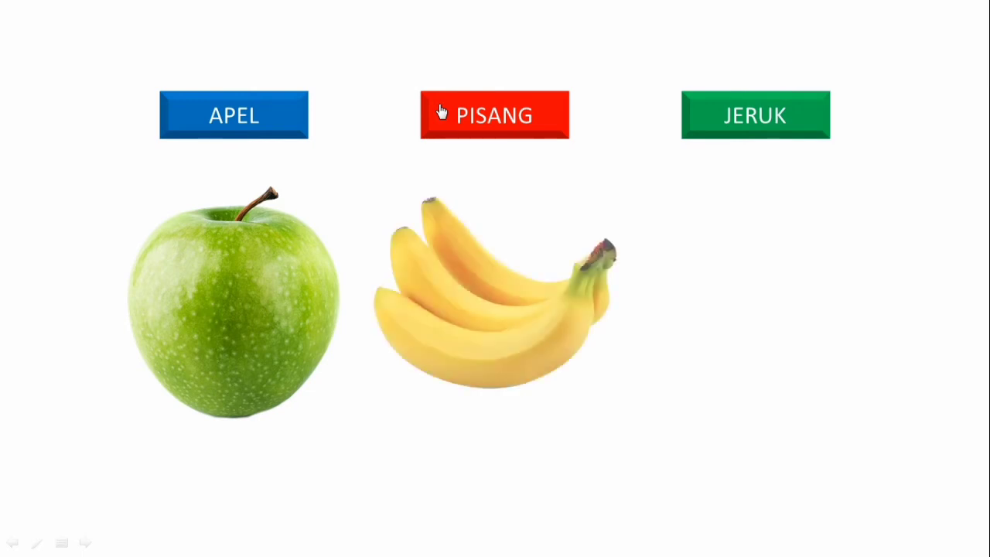
left_click(702, 110)
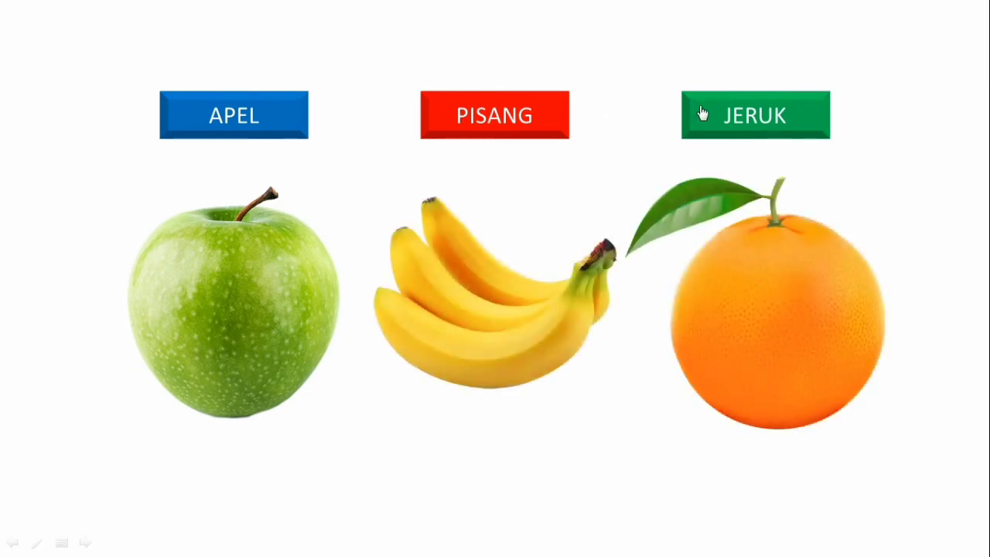
key("Escape")
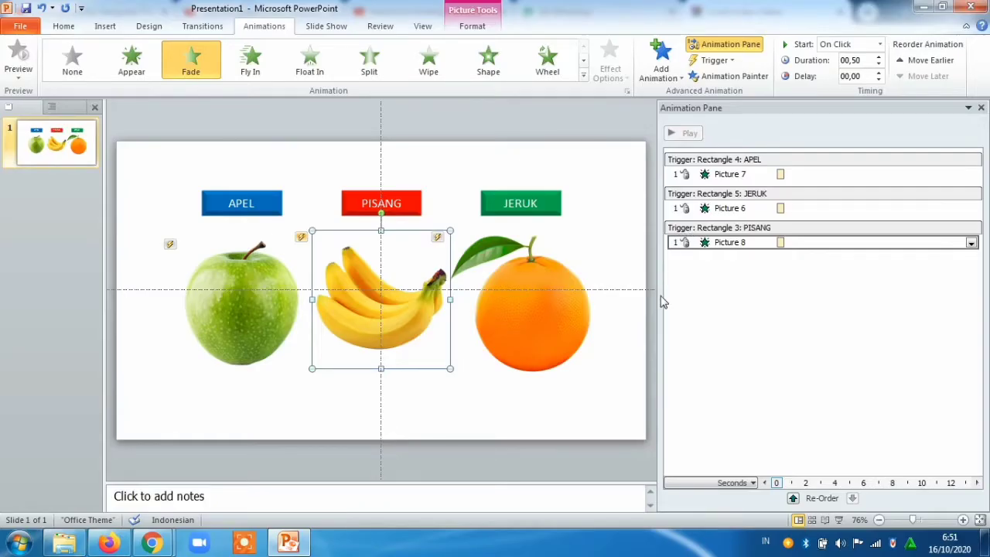
Fill the slide background with the purple texture and start the slide show.
right_click(166, 408)
left_click(209, 397)
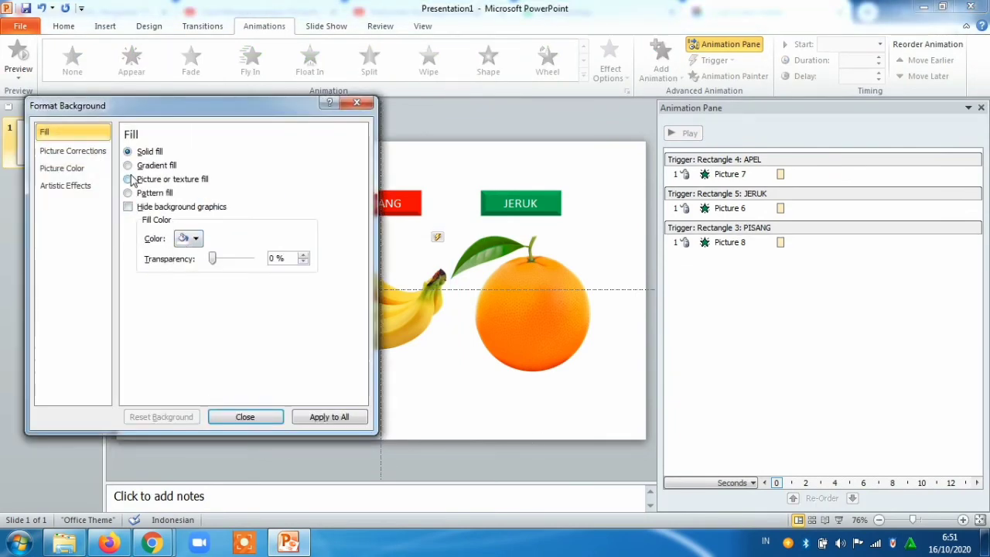
left_click(128, 179)
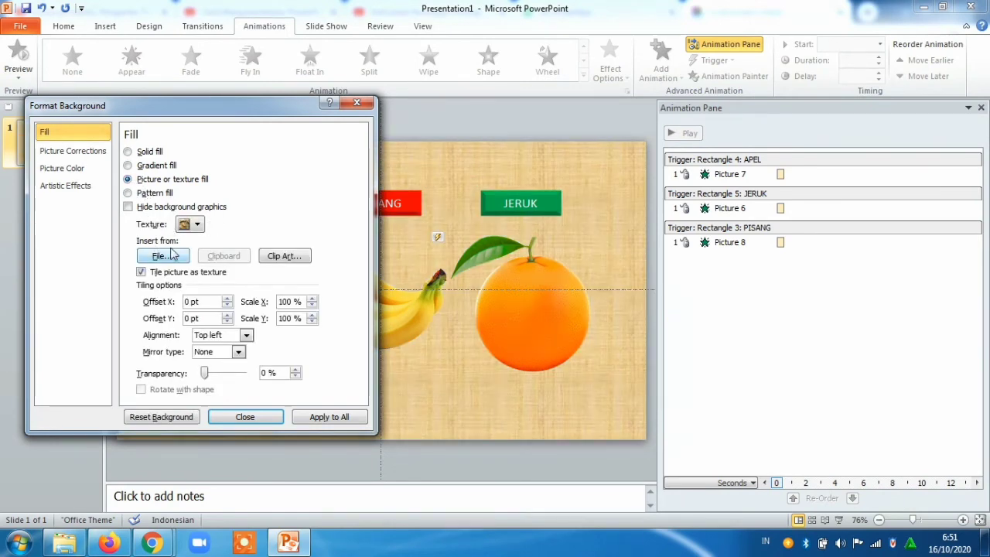
left_click(197, 224)
left_click(398, 455)
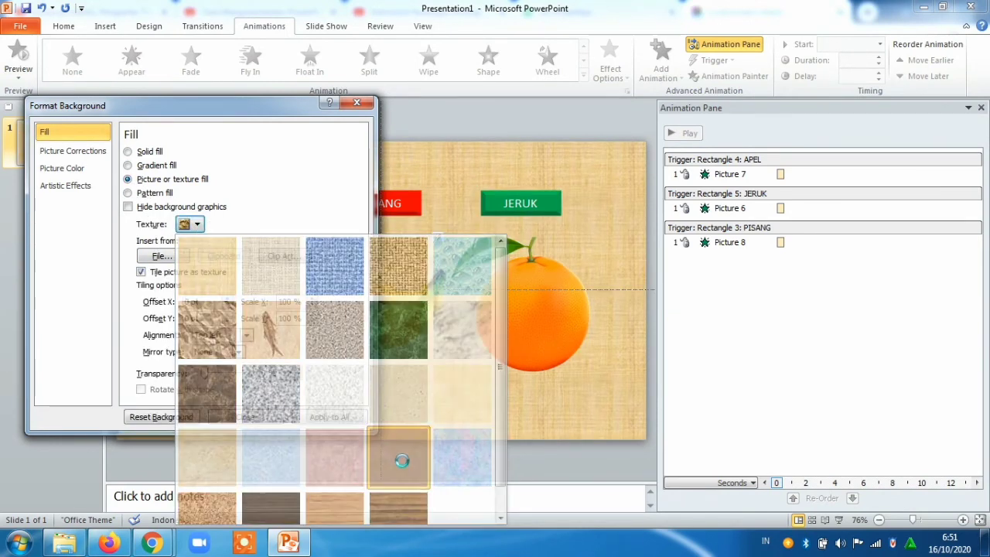
left_click(252, 416)
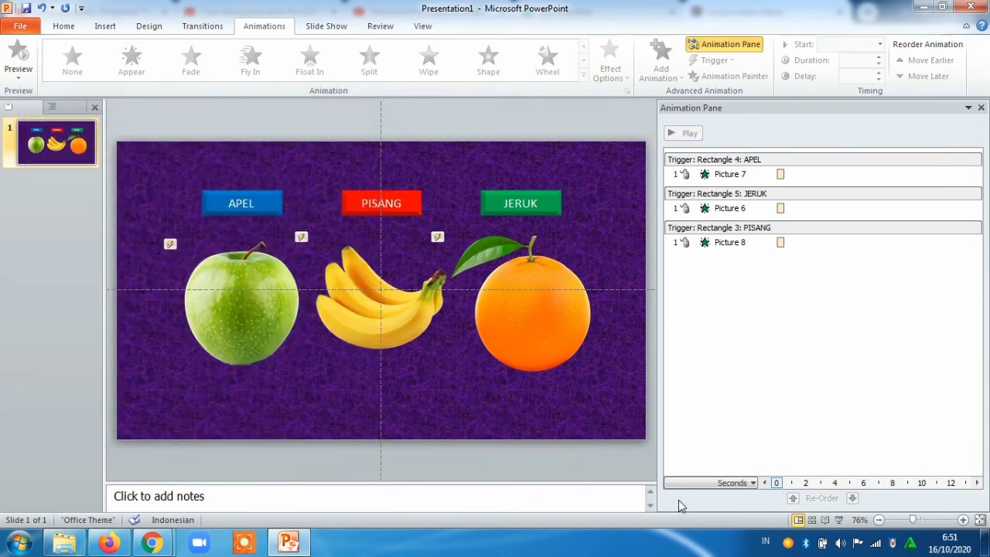
left_click(839, 520)
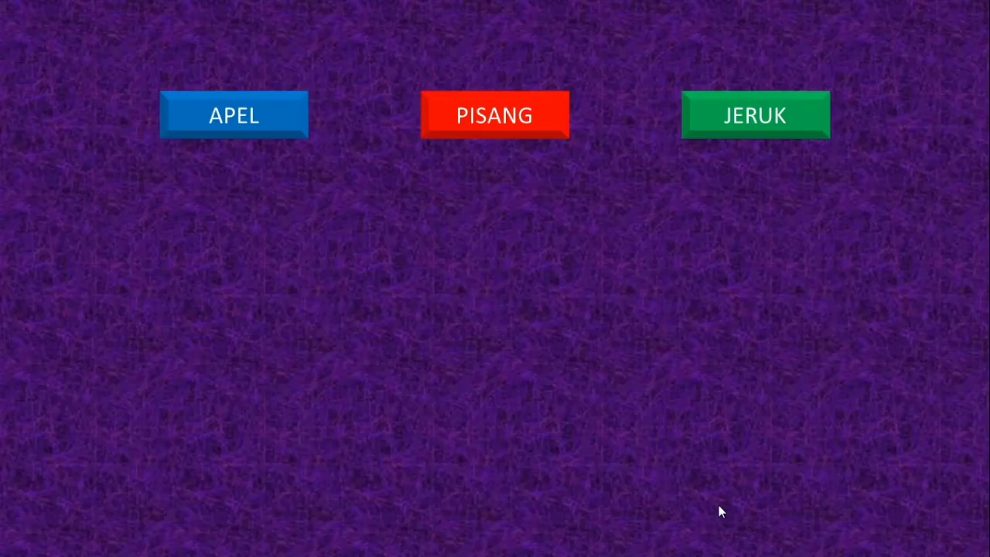
Test that APEL, PISANG and JERUK reveal apple, banana and orange, then exit the show.
left_click(283, 133)
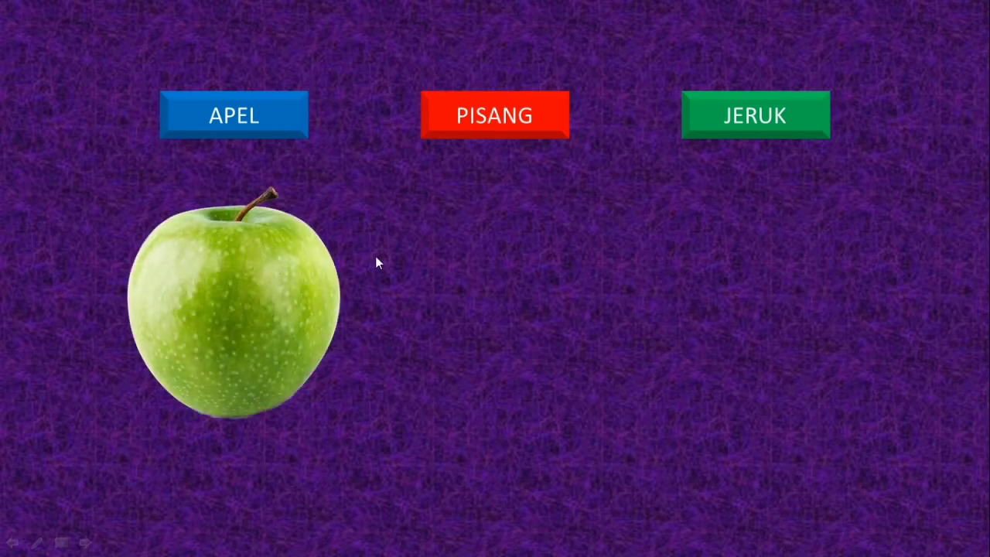
left_click(446, 121)
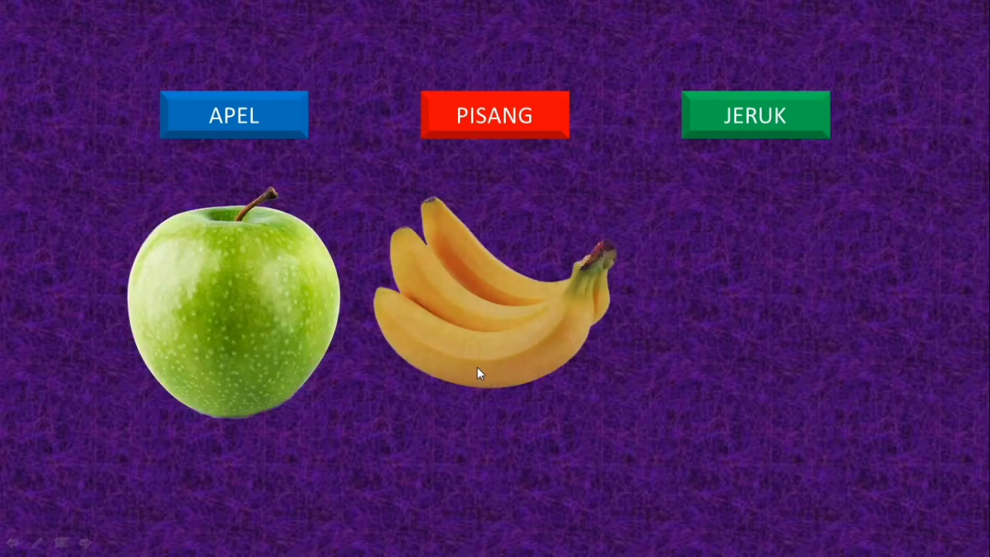
left_click(706, 123)
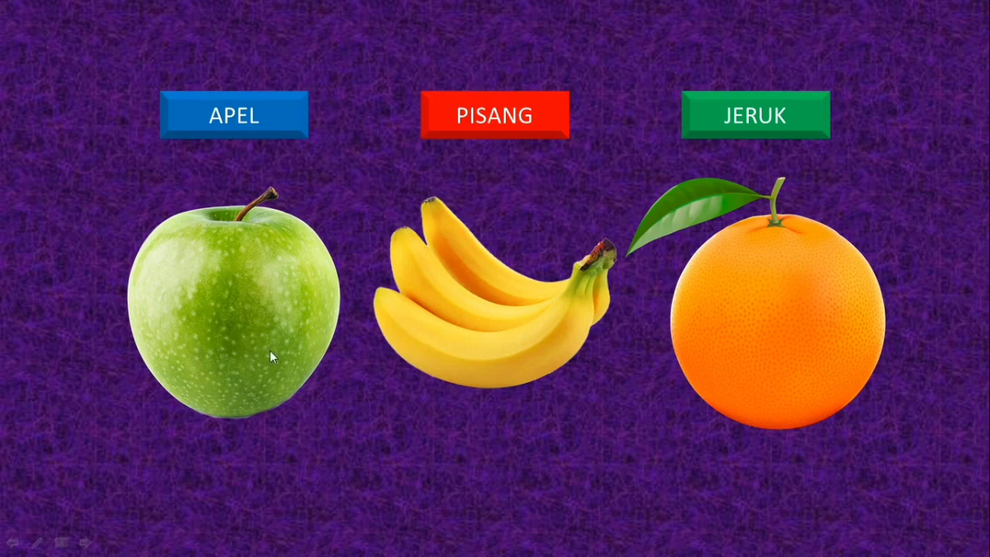
key("Escape")
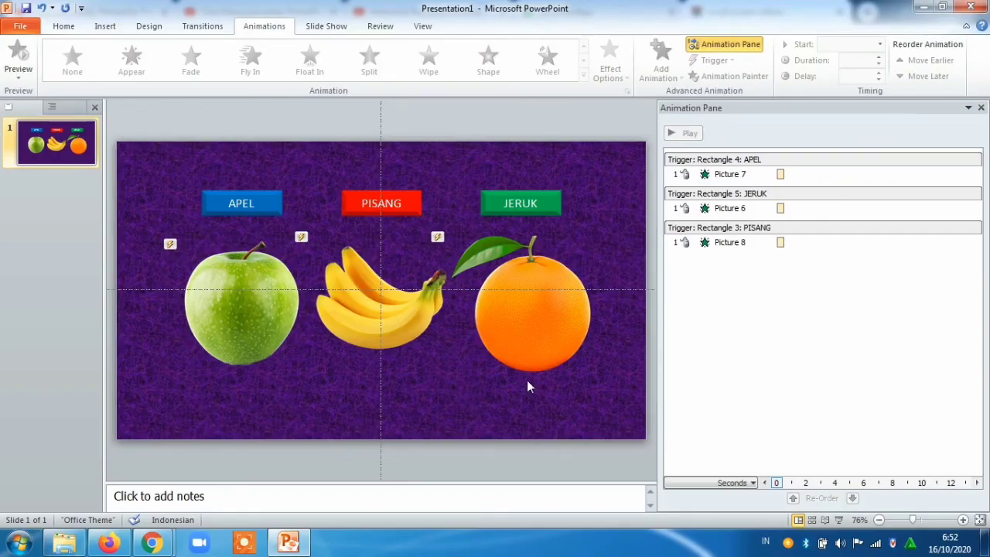
Hide the Animation Pane and replay the show, revealing apple, banana and orange via APEL, PISANG and JERUK.
left_click(981, 107)
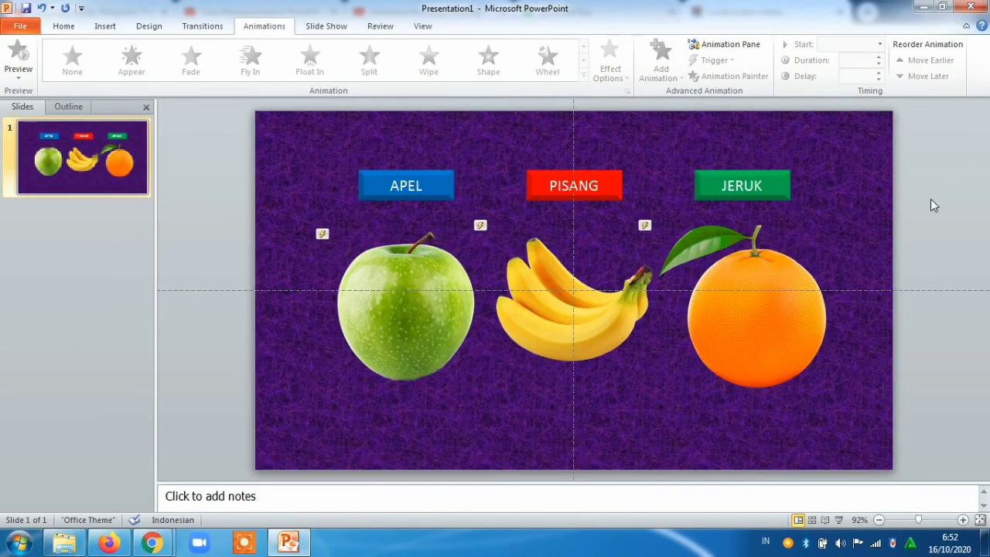
left_click(839, 519)
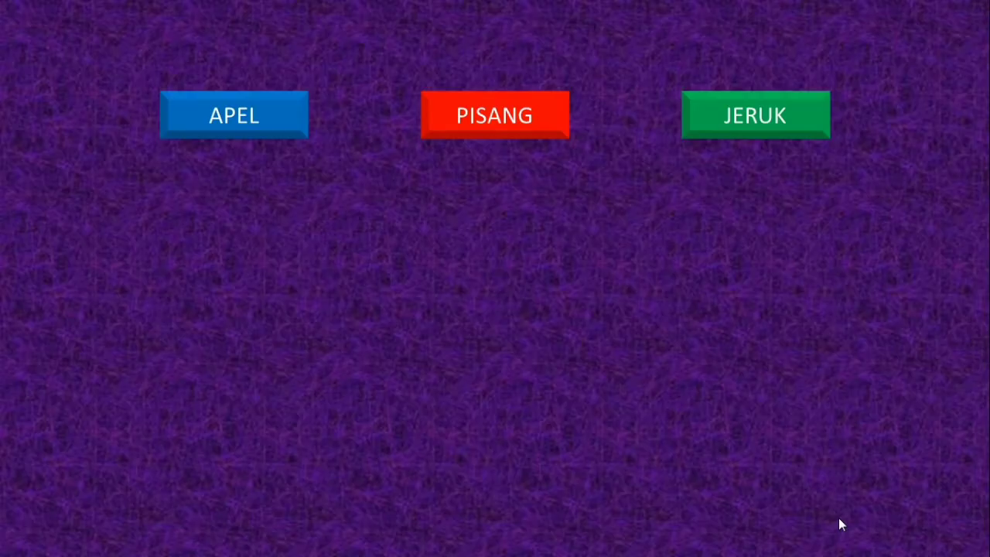
left_click(287, 122)
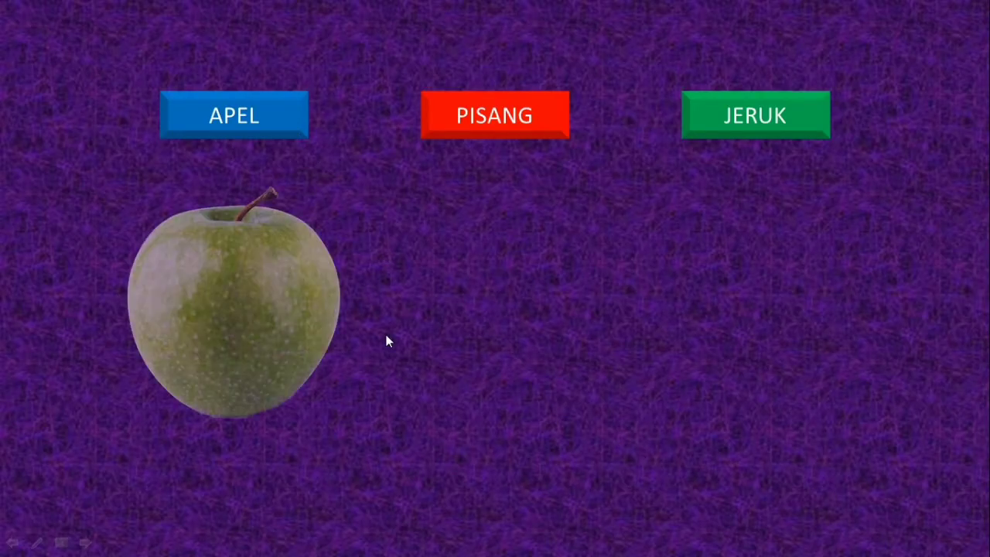
left_click(445, 124)
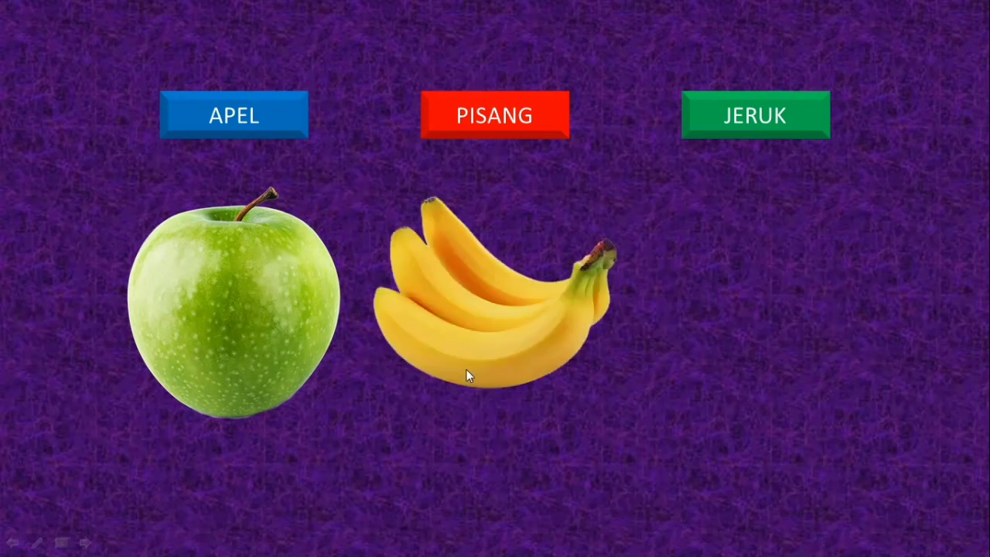
left_click(707, 126)
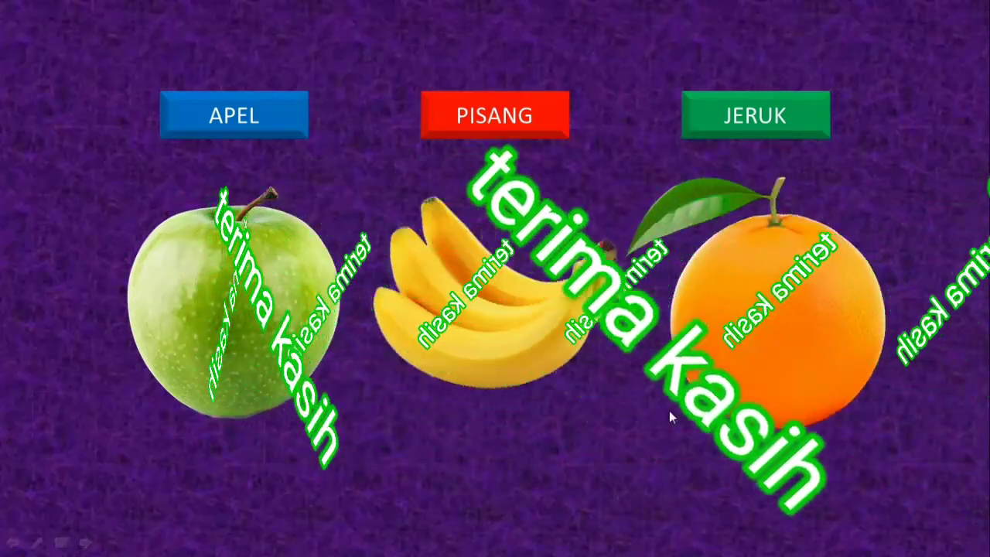